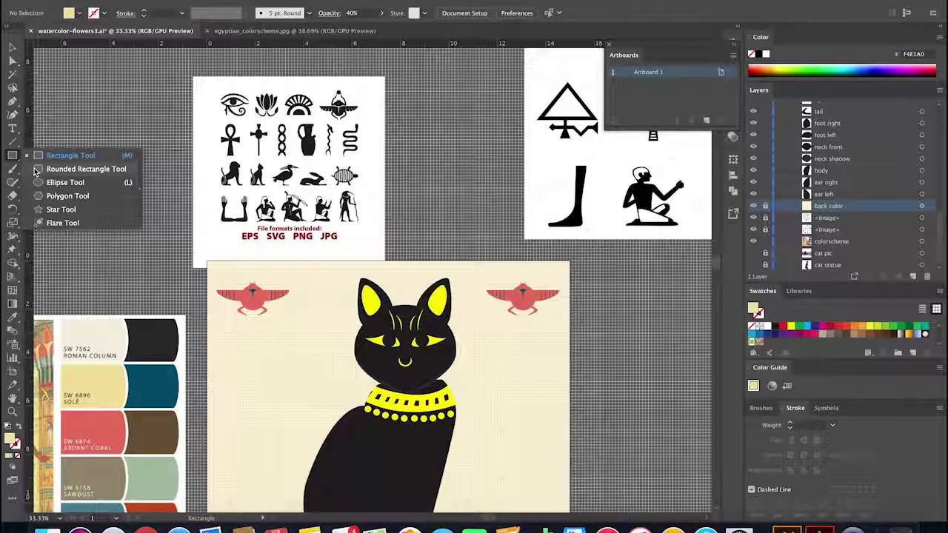
Step: Draw an ellipse about 0.91 by 1.13 in for the snake's head and a horizontal bar about 1.93 by 0.43 in beneath it
click(52, 182)
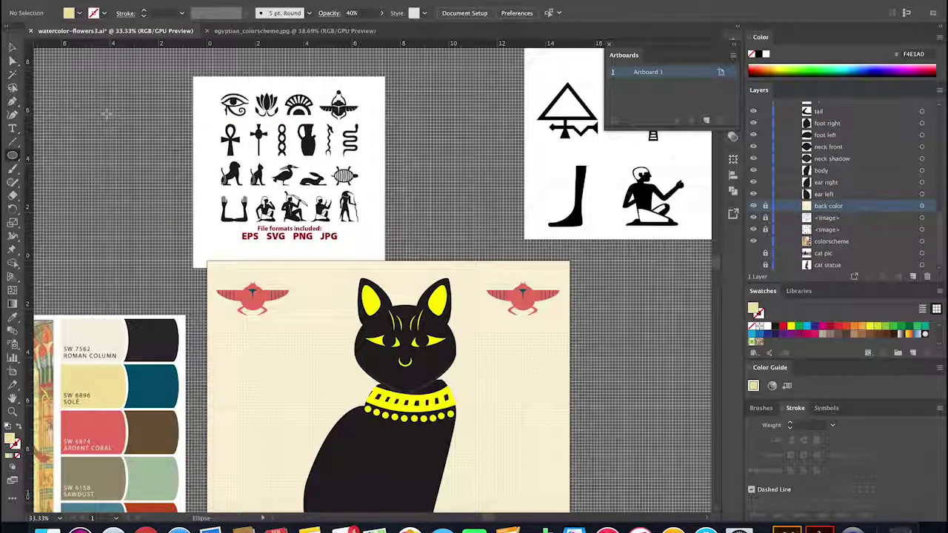
drag(111, 124, 129, 142)
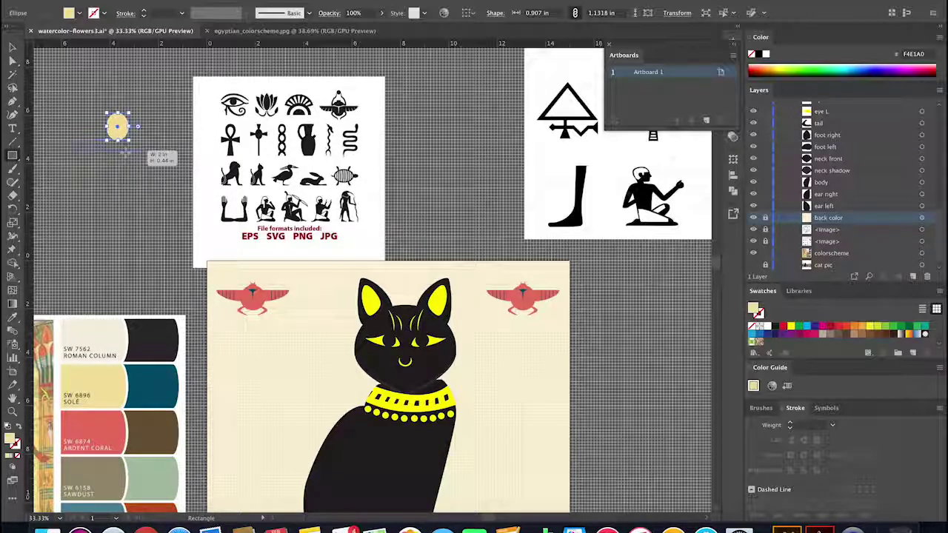
mouse_move(76, 140)
mouse_down()
mouse_move(125, 148)
mouse_move(117, 181)
mouse_up()
Step: Duplicate the bar twice downward at equal spacing and place a vertical copy joining the left ends of the upper two bars
key(v)
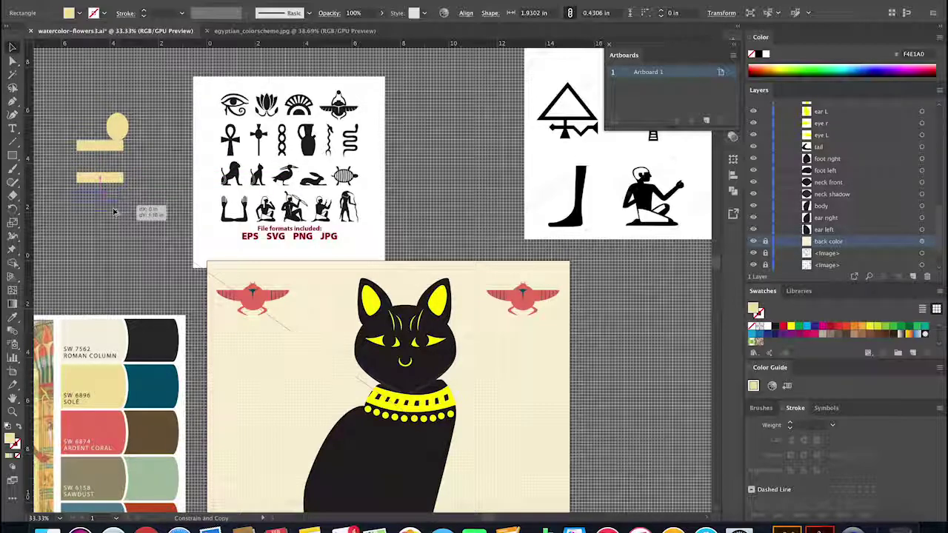
drag(113, 212, 138, 192)
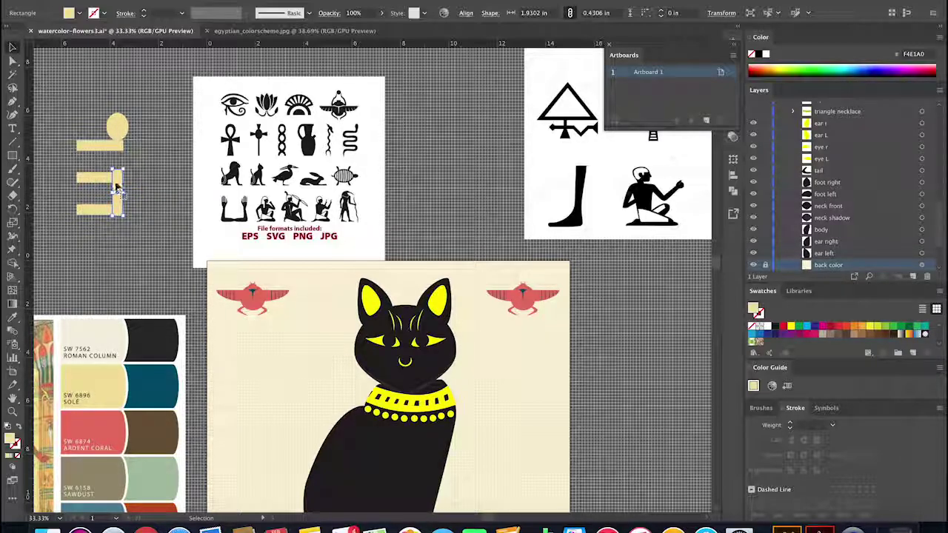
drag(117, 189, 84, 160)
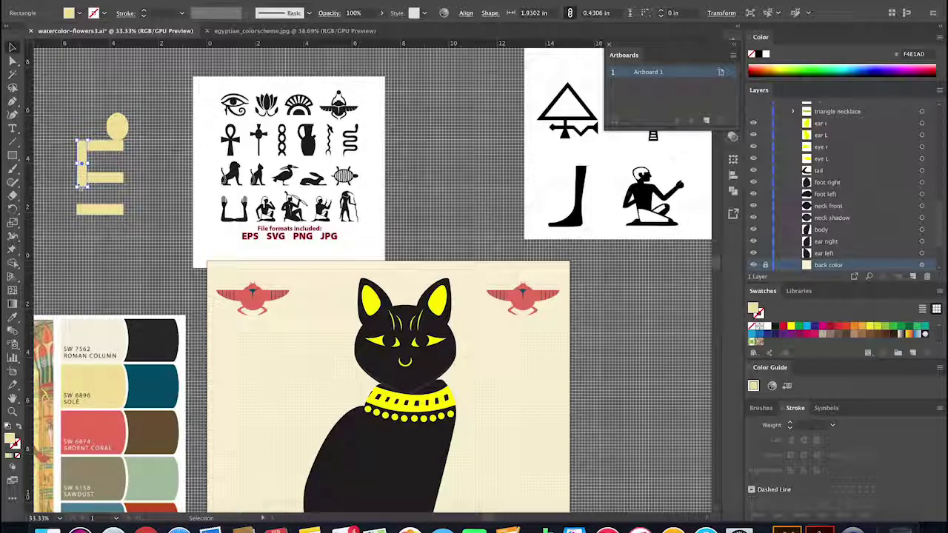
Step: Shorten the vertical connector to about 1.75 in and copy it to join the right ends of the lower two bars
key(z)
drag(70, 175, 142, 193)
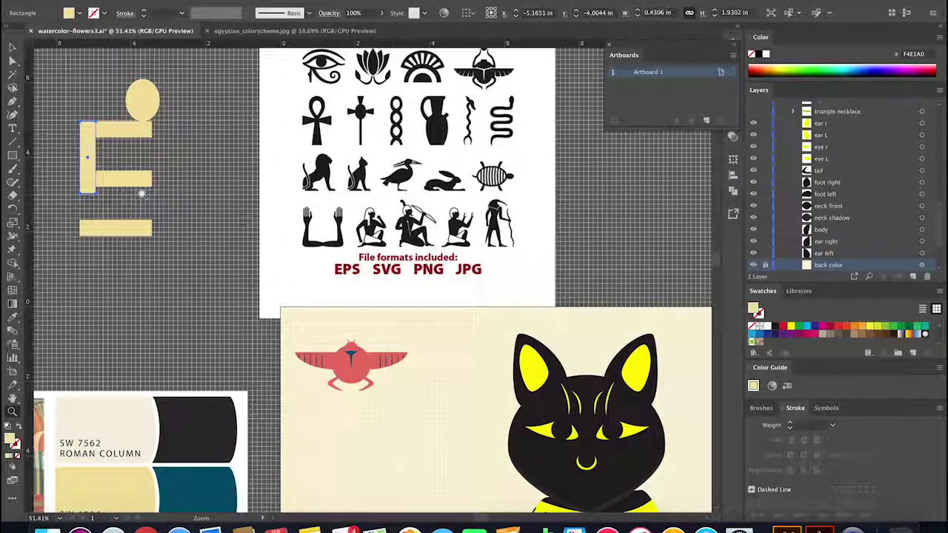
key(v)
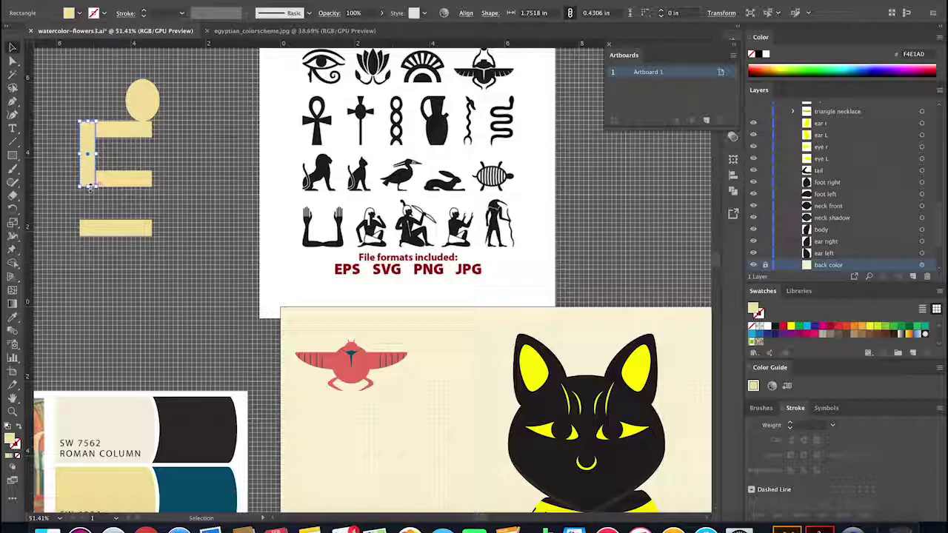
drag(89, 176, 147, 227)
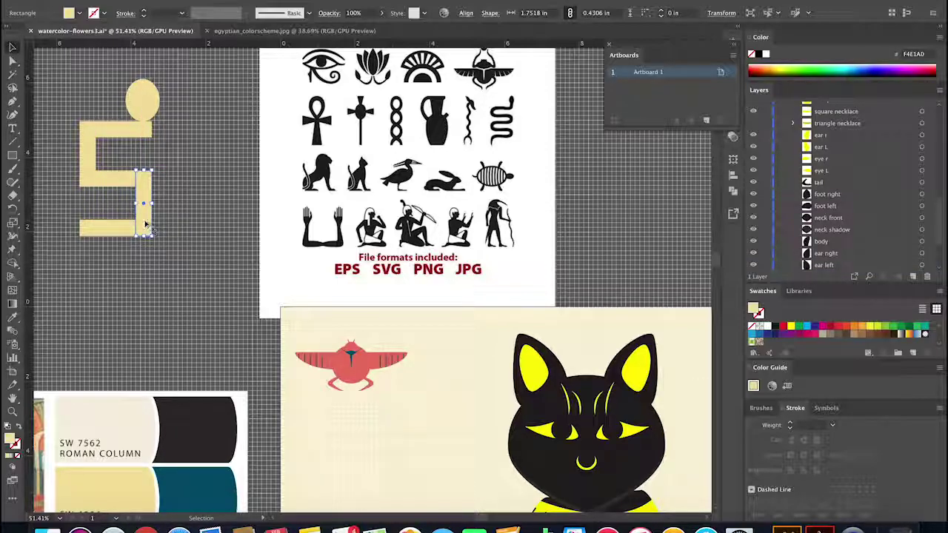
Step: Add a tail piece about 1.13 in long below the lowest bar's left end and copy it under the raised head as a neck
drag(91, 272, 87, 261)
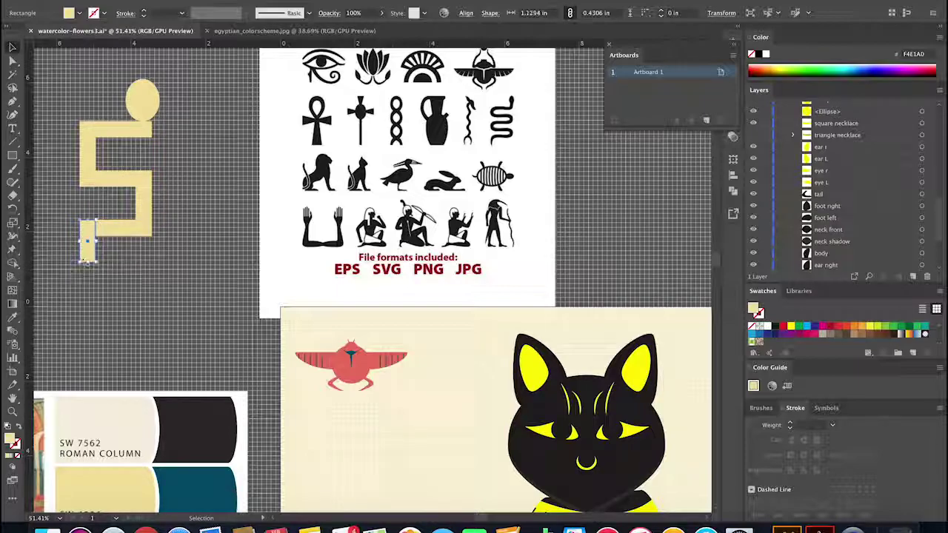
click(132, 273)
click(142, 96)
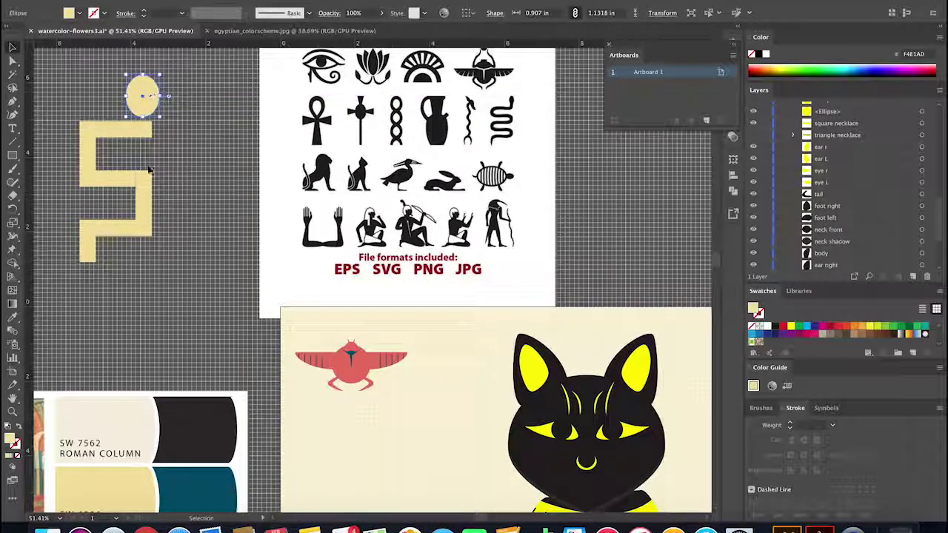
drag(86, 234, 142, 110)
Step: Center the head ellipse over the neck and lower its side anchor points to form an egg-shaped snake head
click(150, 93)
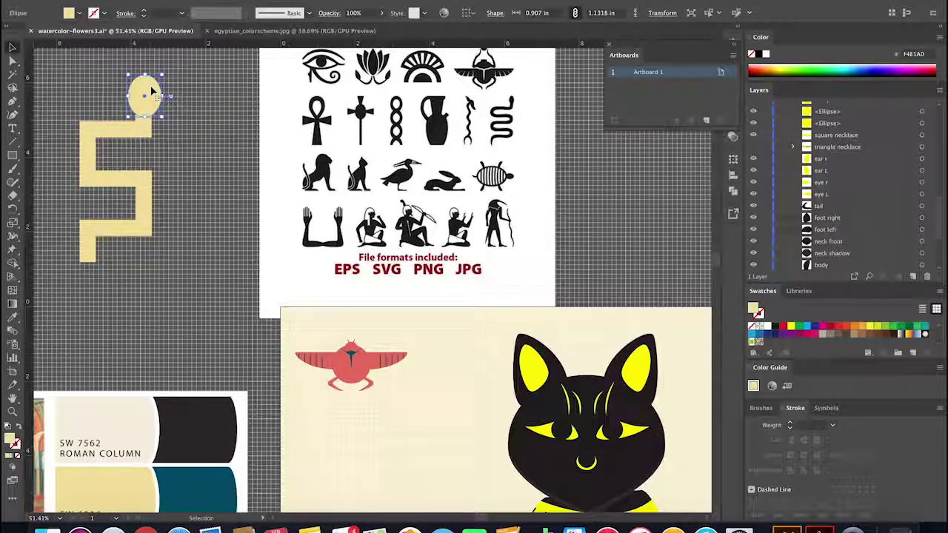
key(a)
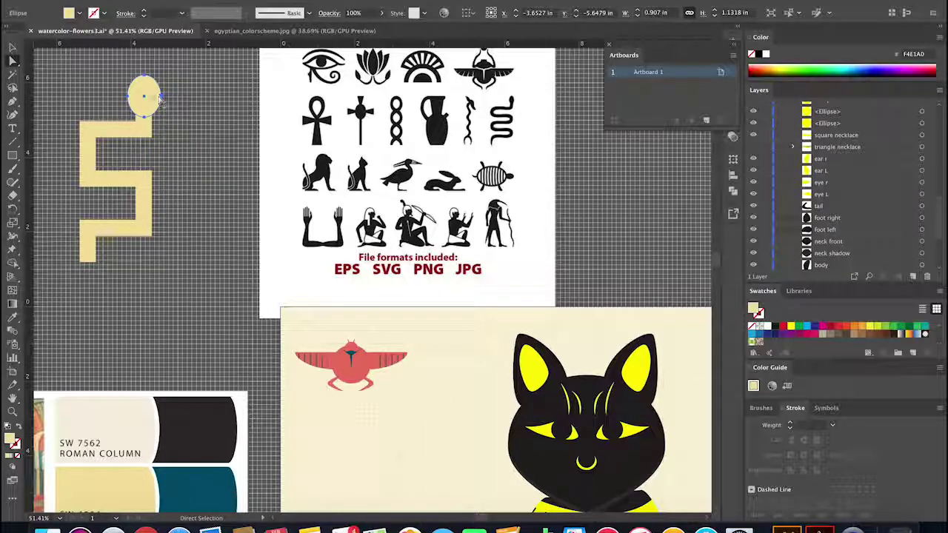
click(159, 97)
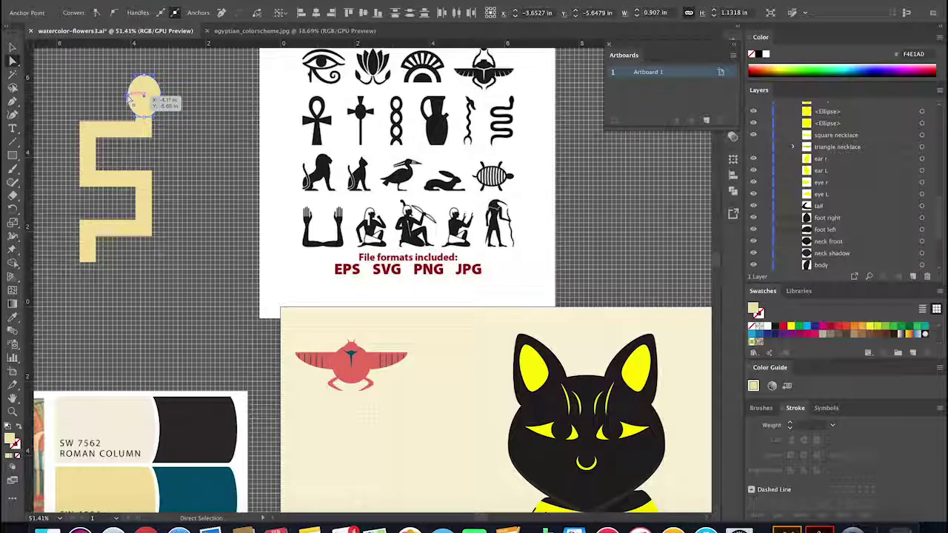
drag(128, 96, 128, 97)
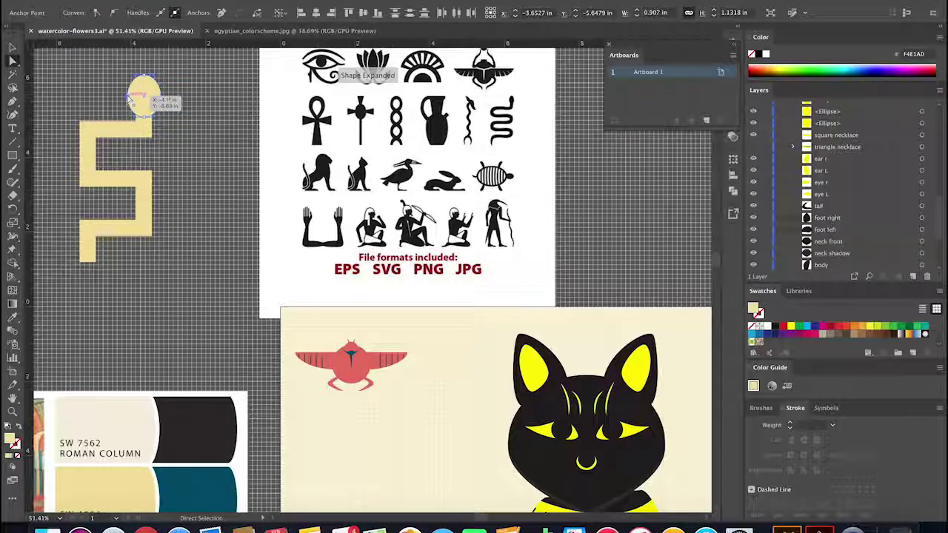
click(214, 96)
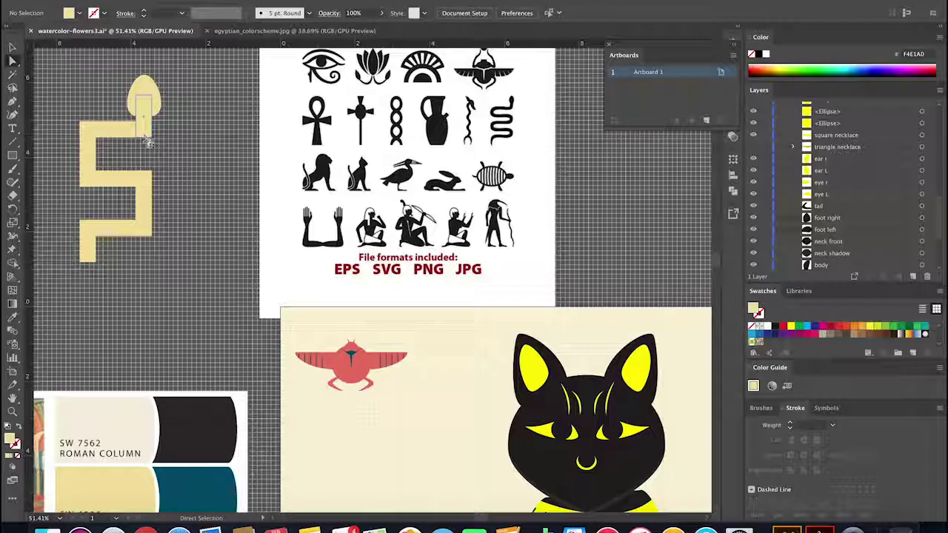
Step: Round the neck piece's corners to about 0.22 in and round the ends of the top bar
click(148, 137)
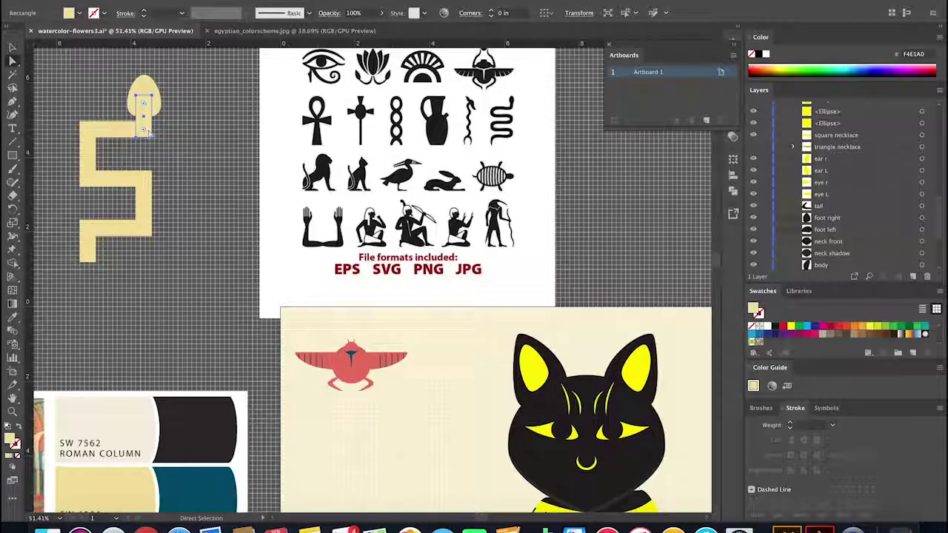
drag(145, 132, 143, 130)
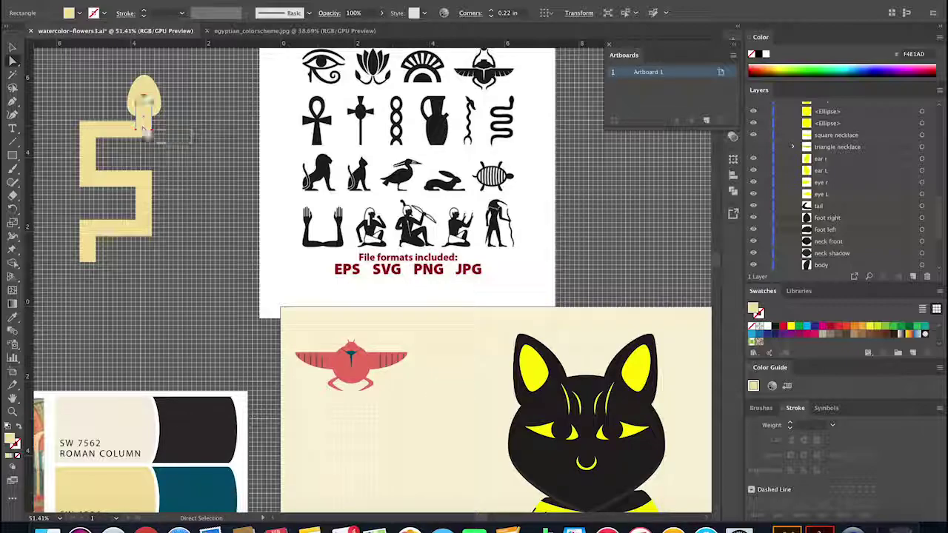
click(162, 161)
click(123, 136)
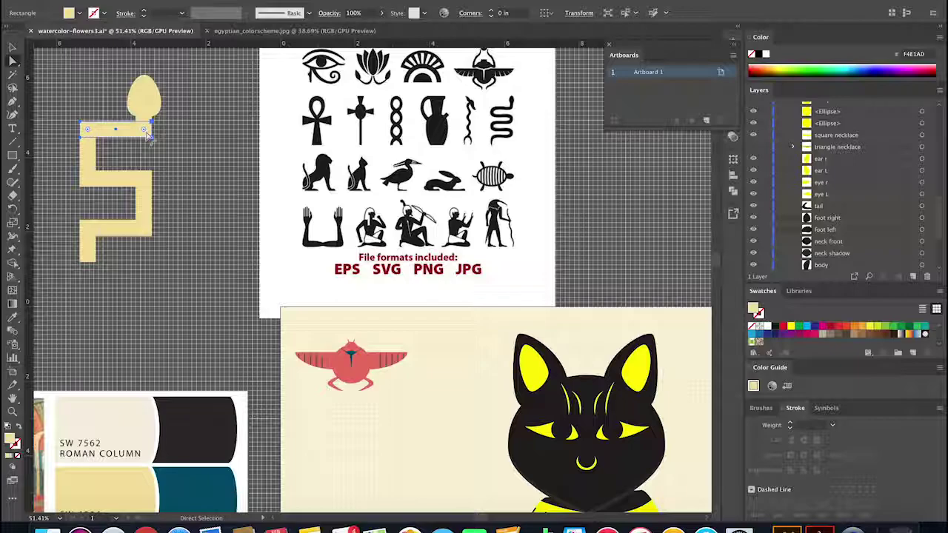
click(145, 160)
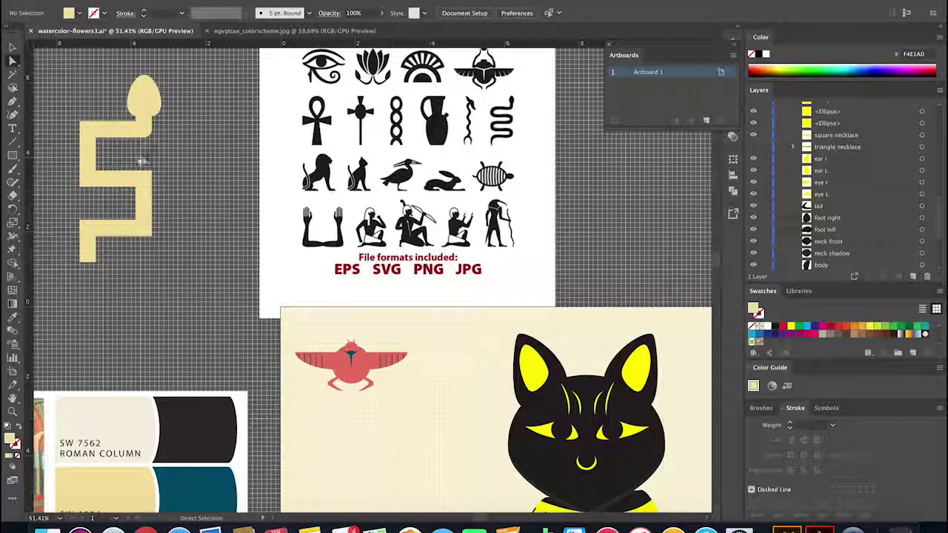
Step: Round the corners of the vertical connectors and the remaining bars of the snake's body
click(91, 155)
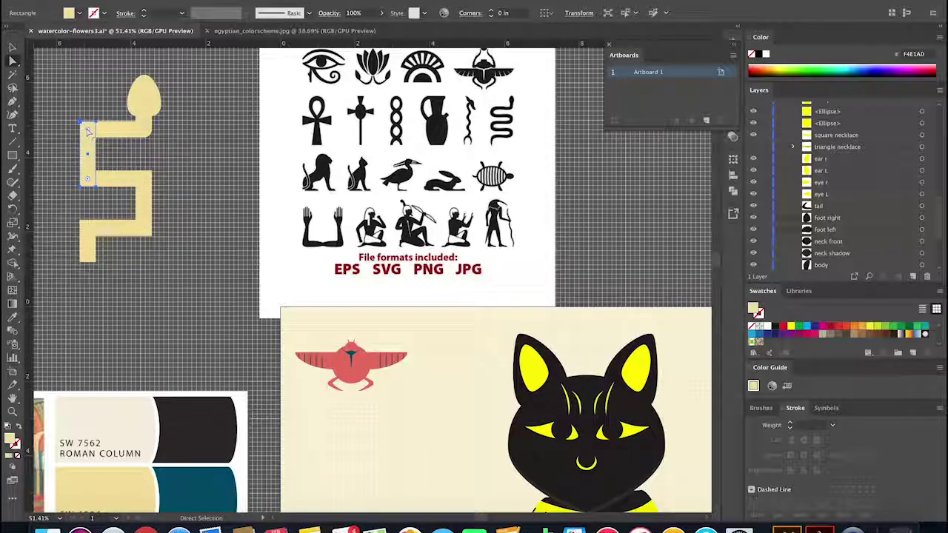
drag(90, 132, 90, 135)
click(65, 125)
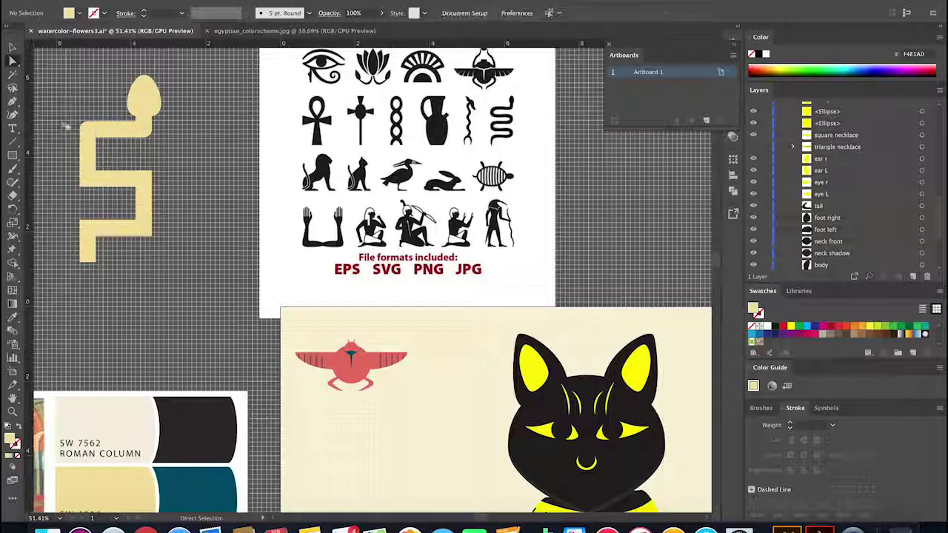
click(119, 179)
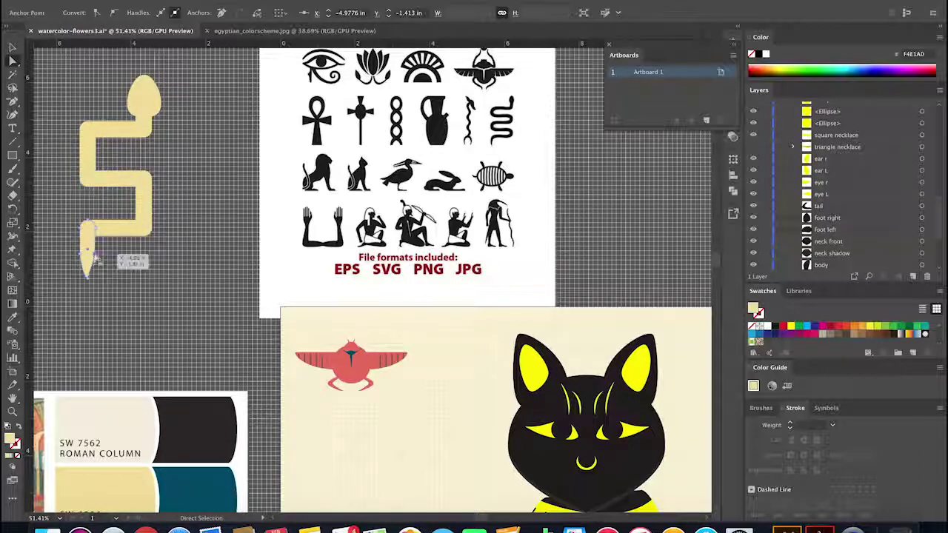
Step: Reshape the tail piece's anchor points so it curves and tapers to a point at its lower end
drag(90, 254, 90, 250)
scroll(94, 250, up, 4)
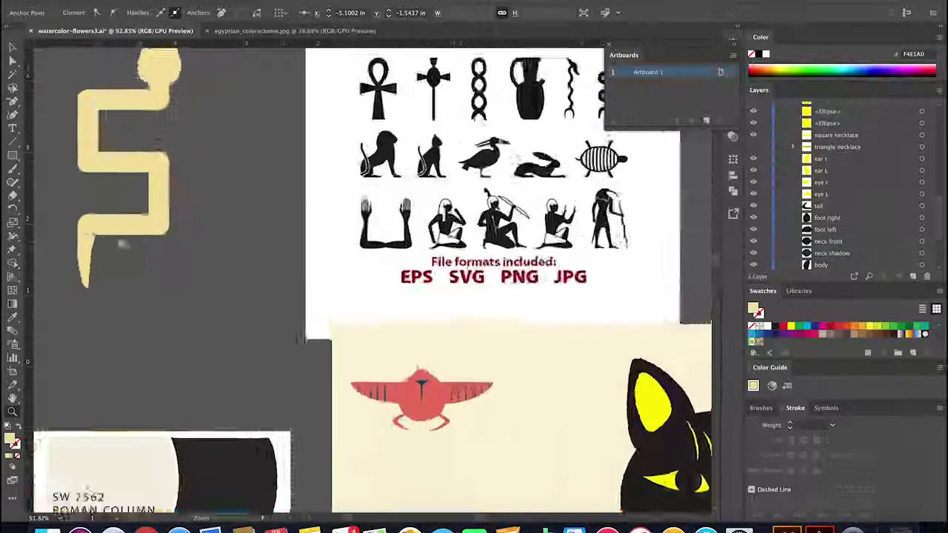
drag(13, 100, 39, 142)
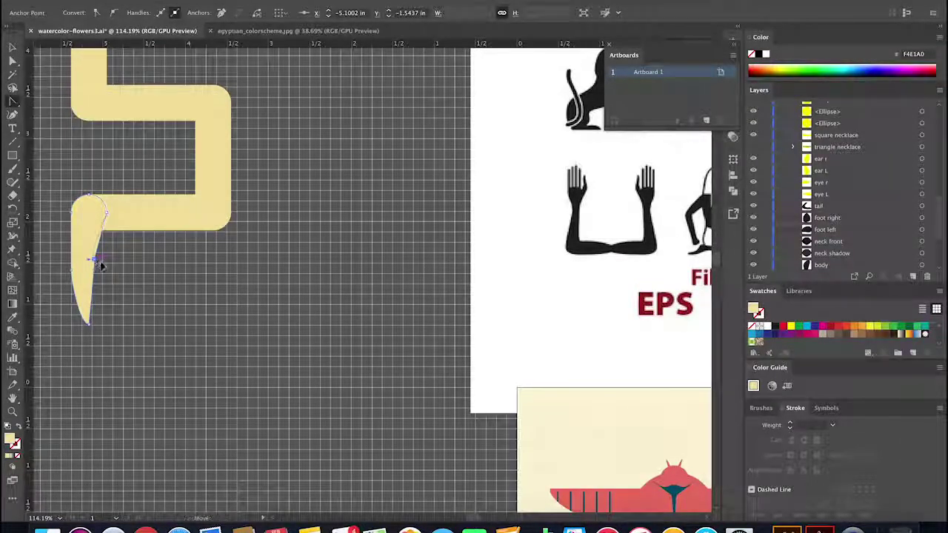
click(92, 260)
key(a)
drag(94, 259, 90, 275)
click(134, 274)
click(89, 262)
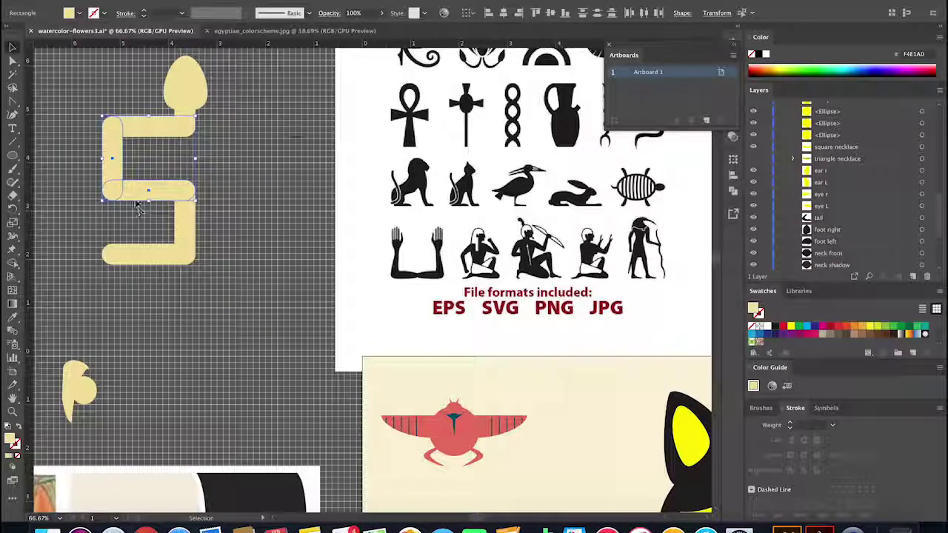
Step: Extend the snake's body downward with copies of the left and right connectors, each with its adjoining bar
drag(135, 199, 134, 325)
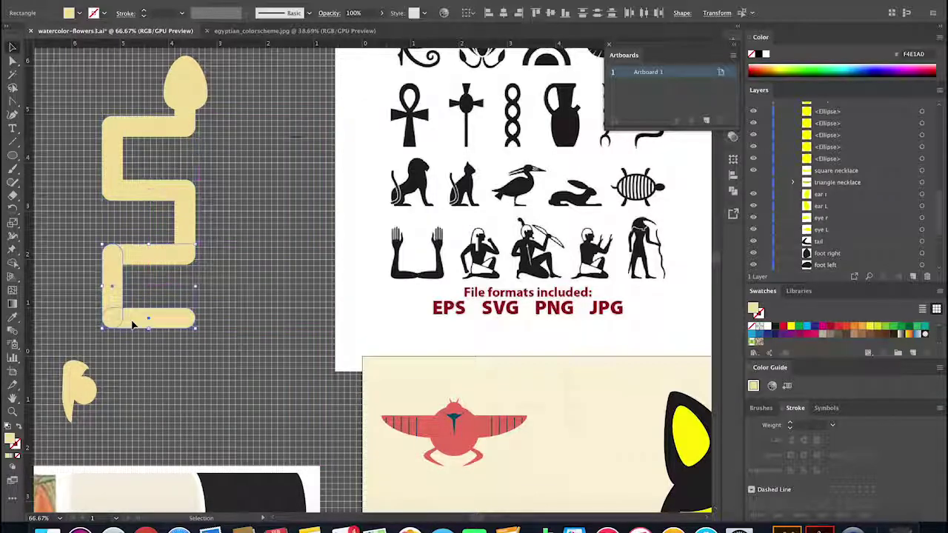
click(226, 315)
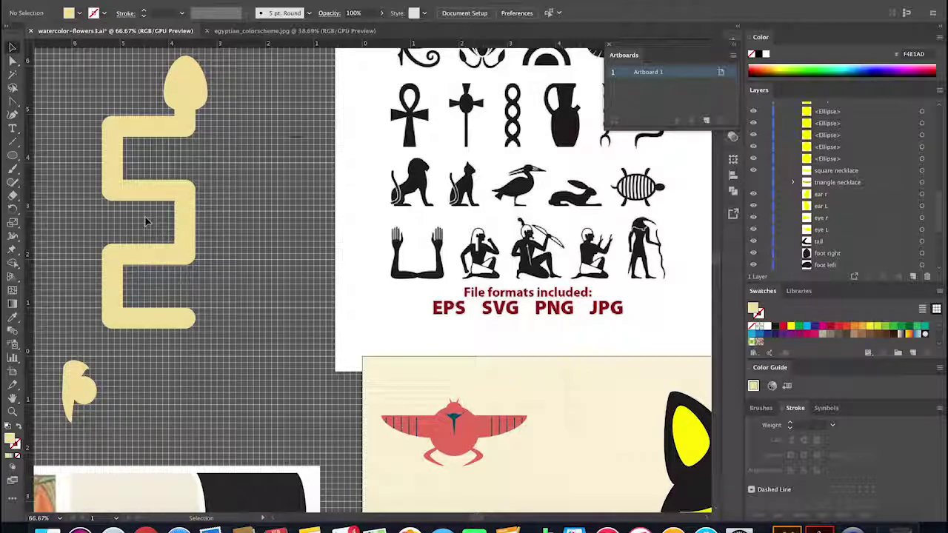
drag(193, 256, 191, 383)
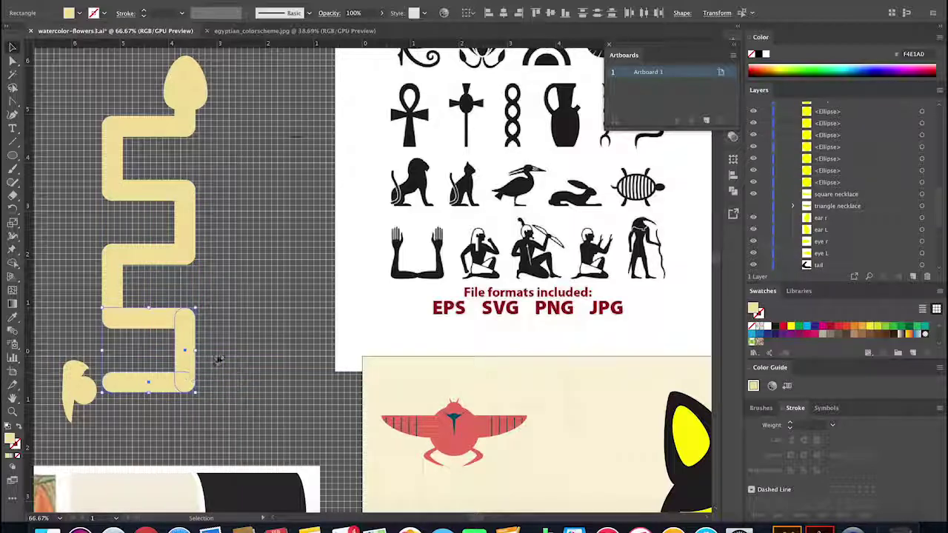
click(223, 358)
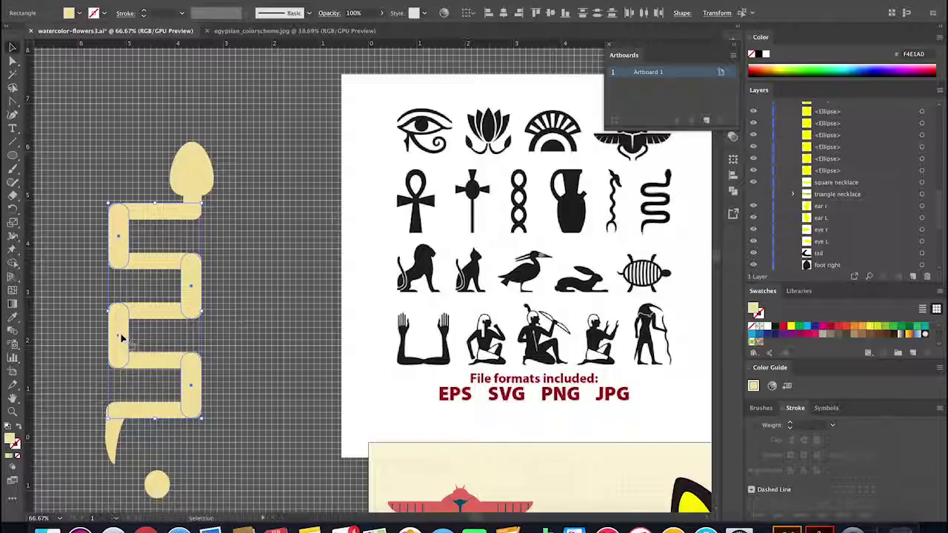
Step: Narrow the vertical connectors to match the bars' thickness and align the two left ones with the bars' left ends
drag(112, 313, 120, 315)
click(271, 320)
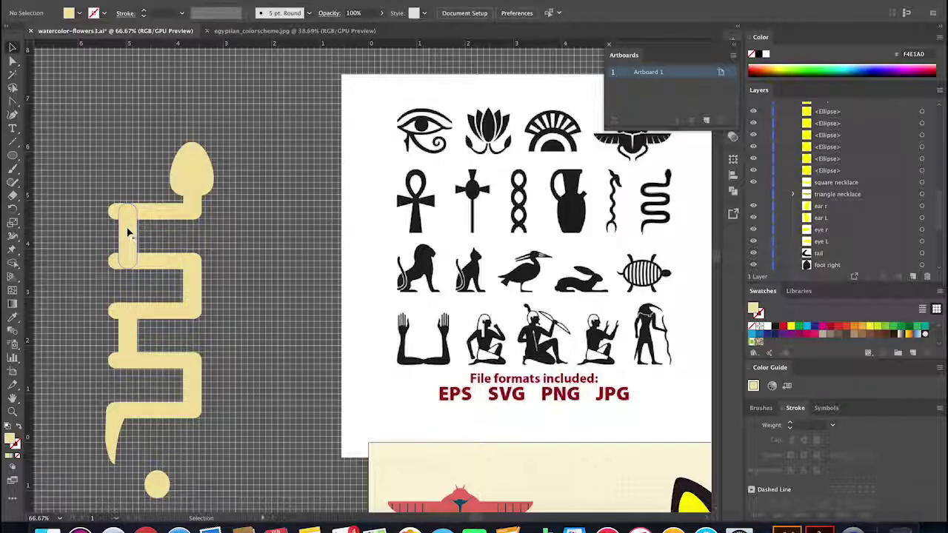
click(127, 233)
shift+click(127, 334)
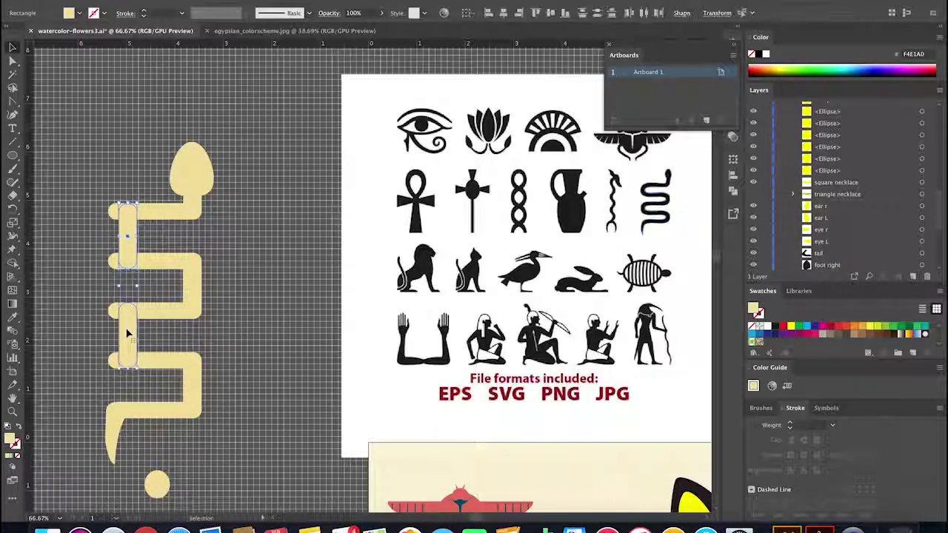
drag(128, 333, 117, 322)
Step: Merge the snake's head, body bars, connectors and tail into one shape with the Shape Builder tool, then deselect it
drag(82, 152, 286, 445)
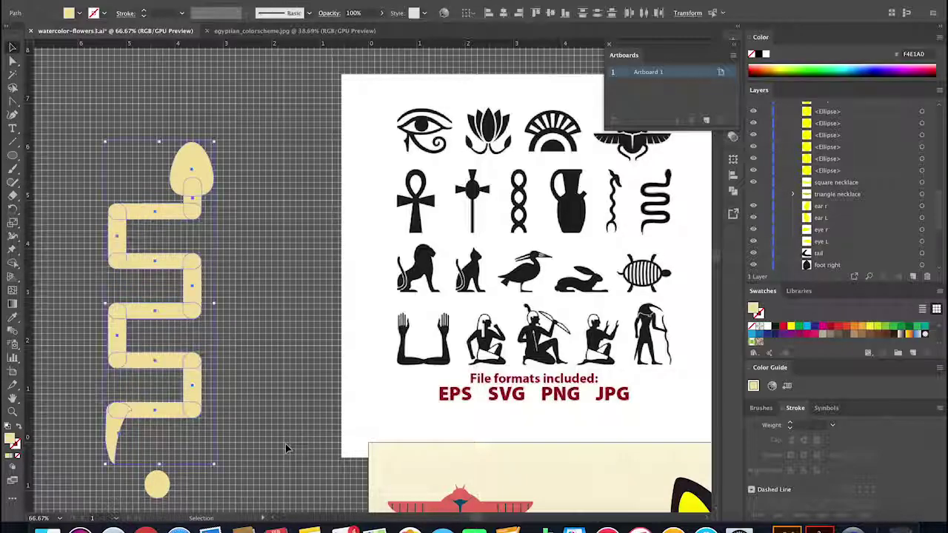
click(14, 265)
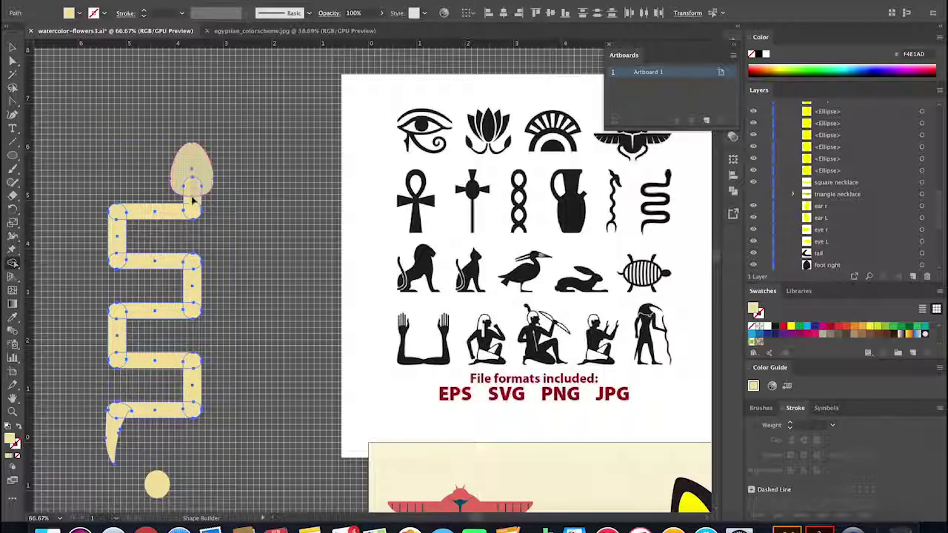
drag(146, 214, 119, 214)
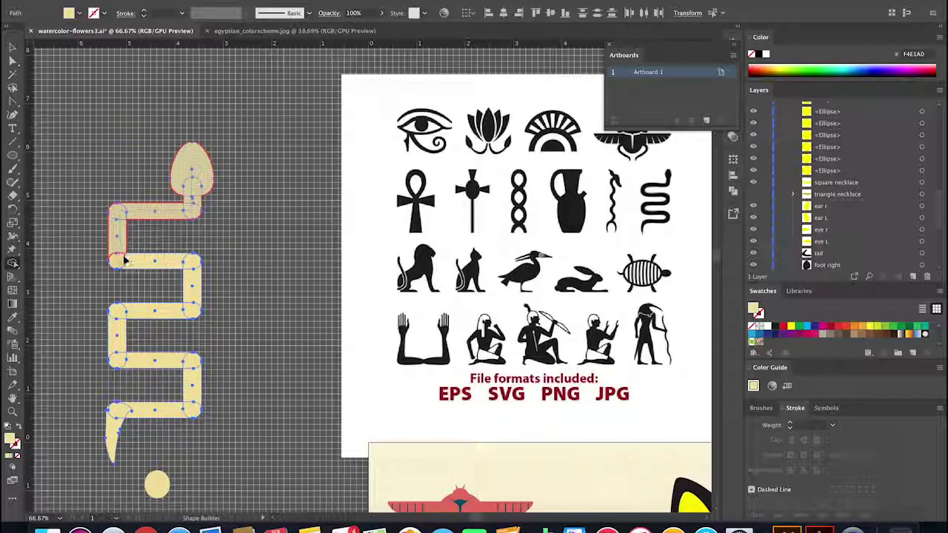
mouse_move(125, 259)
mouse_down()
mouse_move(199, 264)
mouse_move(190, 333)
mouse_move(146, 311)
mouse_move(120, 321)
mouse_move(127, 374)
mouse_move(192, 378)
mouse_up()
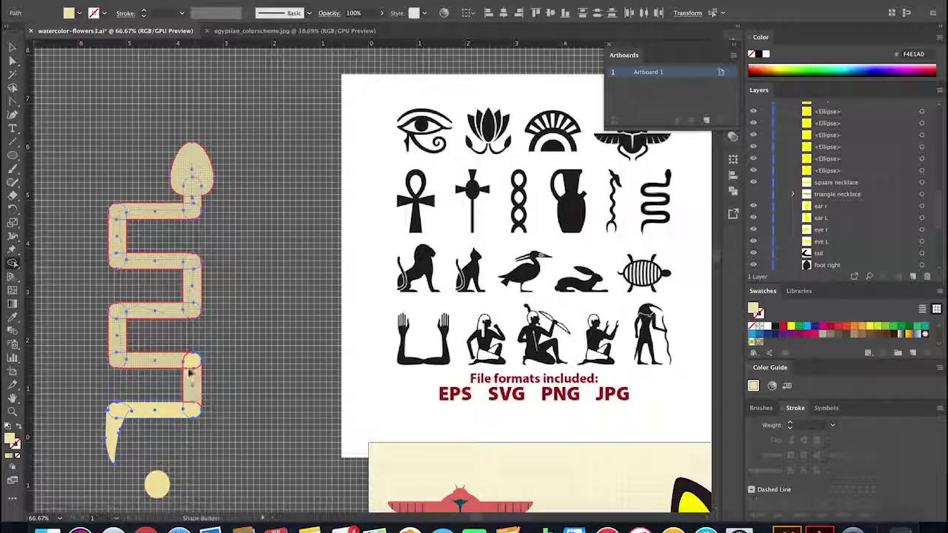
mouse_move(192, 414)
mouse_down()
mouse_move(127, 412)
mouse_move(115, 441)
mouse_up()
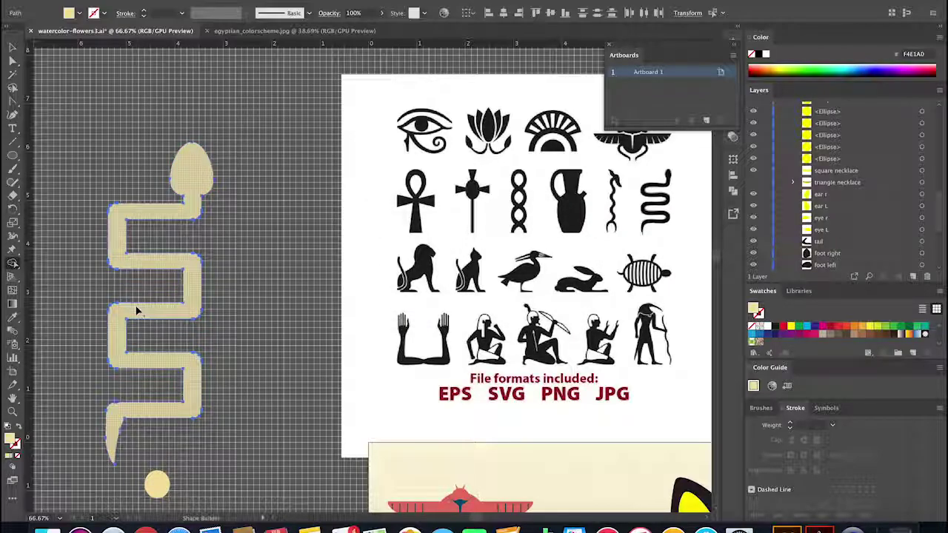
click(12, 59)
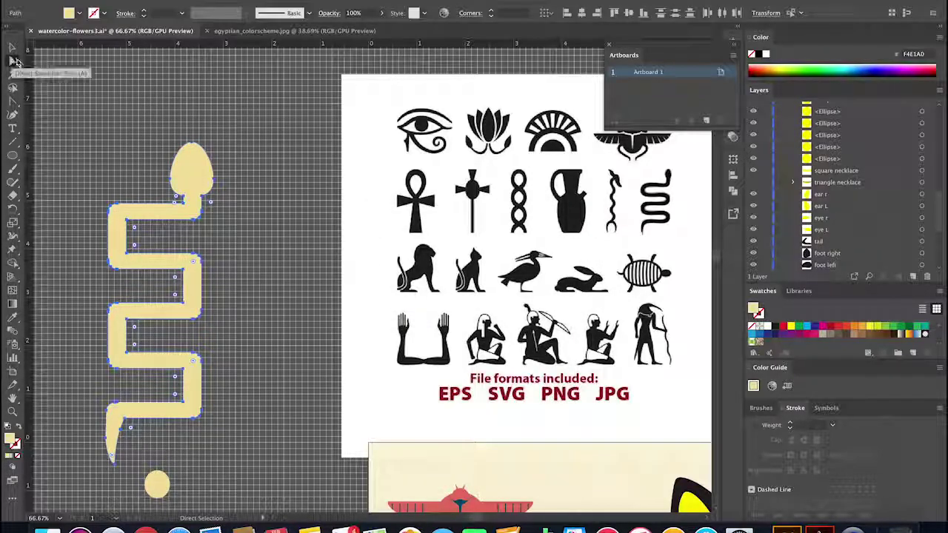
click(297, 216)
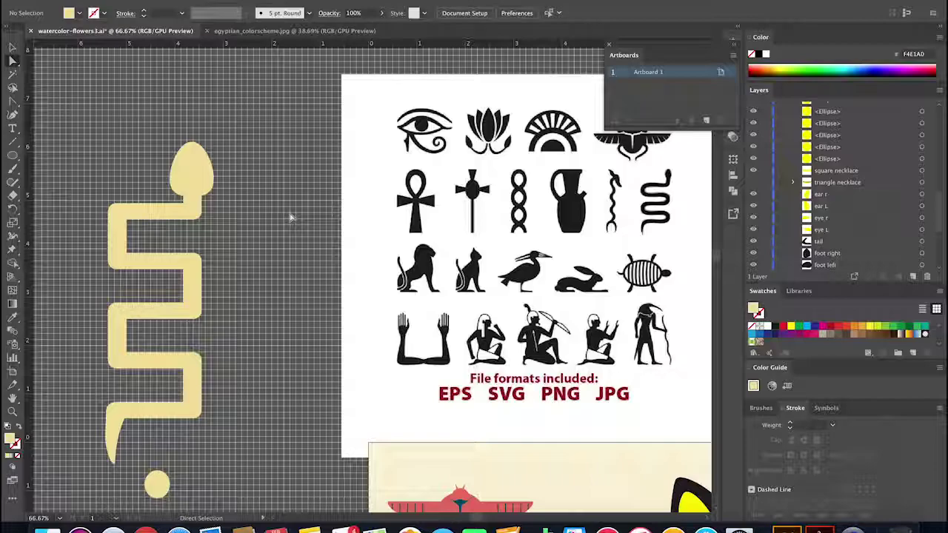
Step: Recolor the snake brown (6E583B), place a copy of it to its left, and move the original slightly toward the symbol sheet
key(z)
alt+click(296, 271)
alt+click(372, 348)
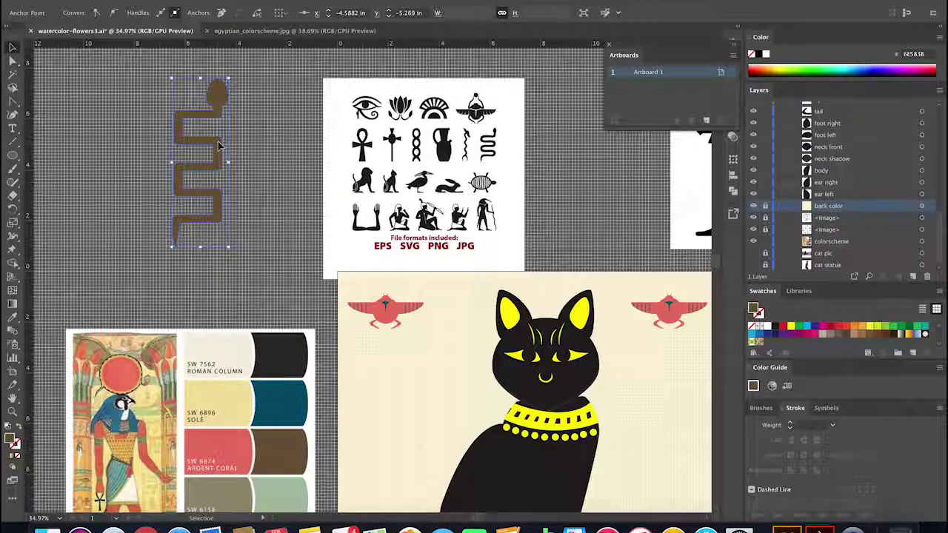
alt+drag(218, 143, 102, 159)
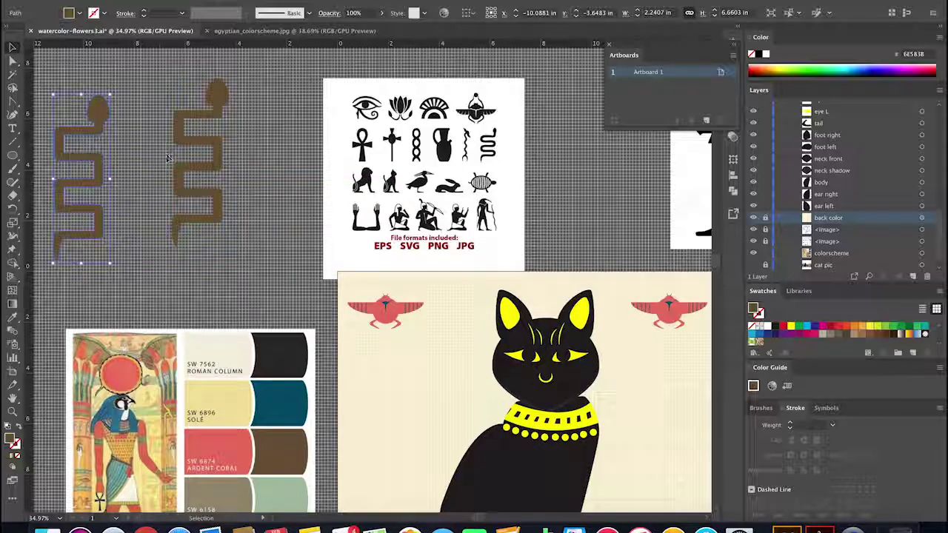
drag(213, 146, 241, 148)
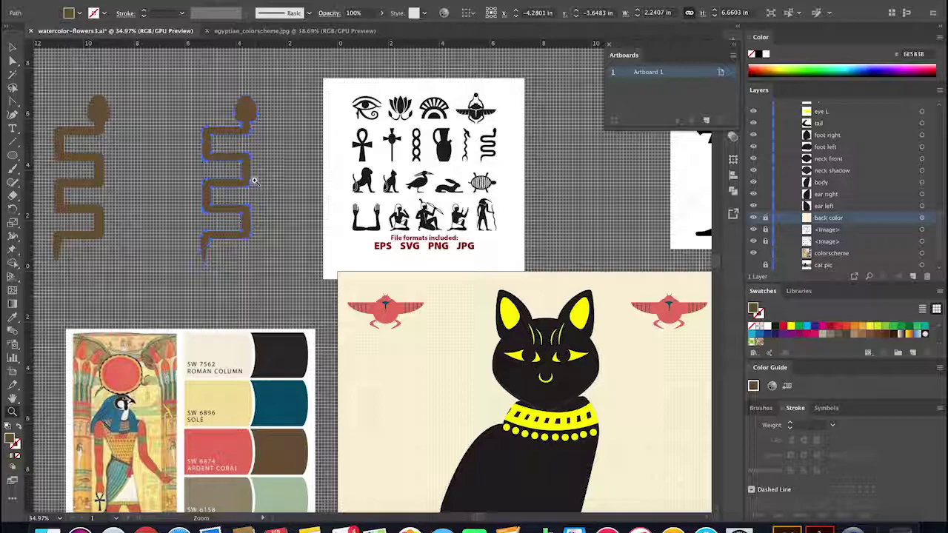
Step: Draw a horizontal ellipse about 3.31 by 1.55 in over the snake's uppermost bend
key(z)
drag(268, 188, 365, 213)
key(space)
drag(297, 180, 298, 250)
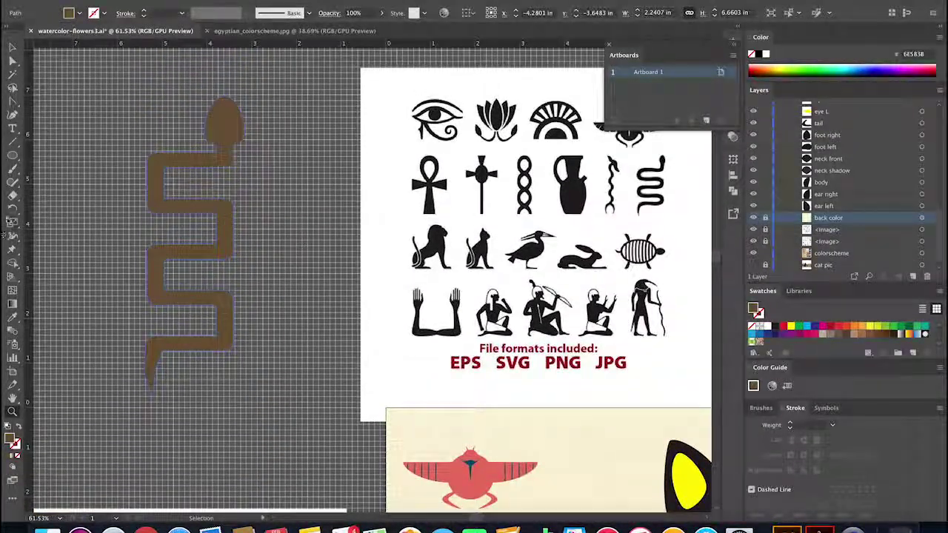
click(14, 155)
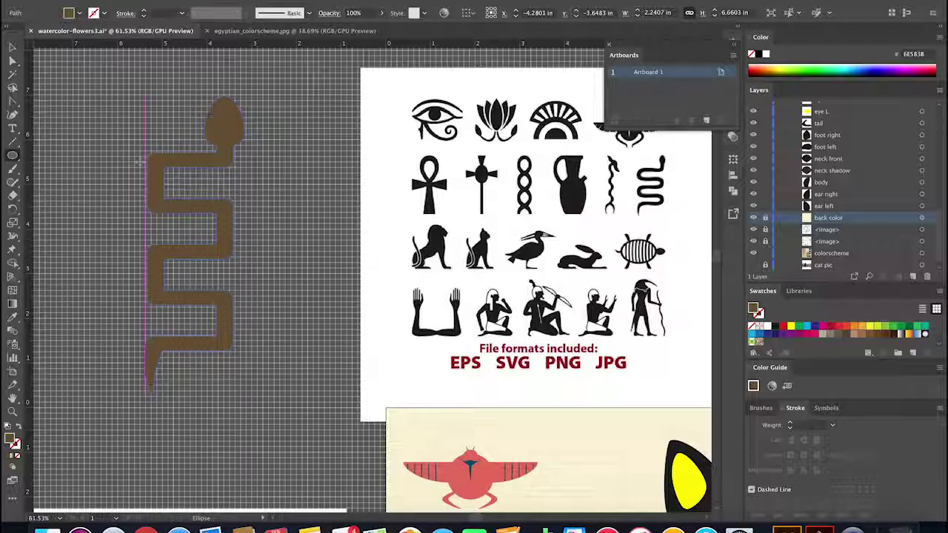
drag(139, 164, 279, 231)
key(v)
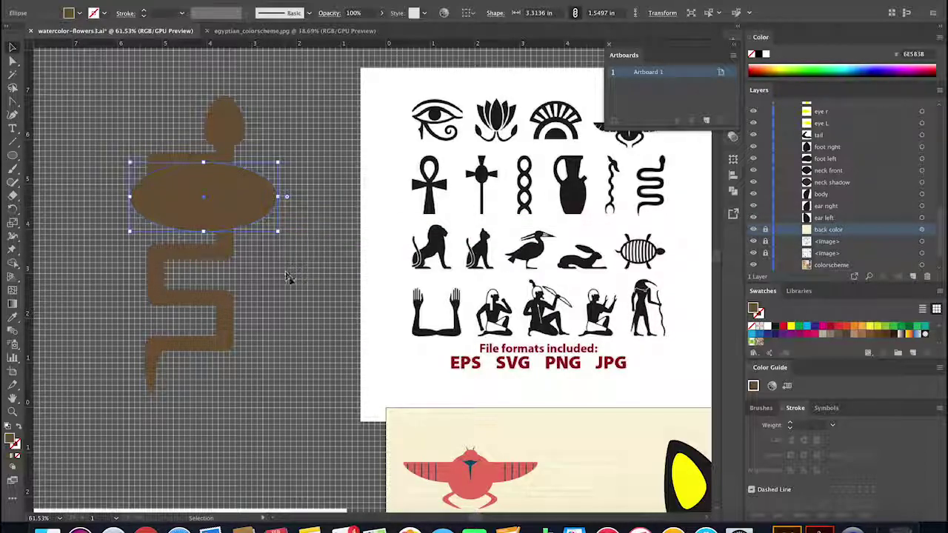
mouse_move(227, 214)
mouse_down()
mouse_move(241, 181)
mouse_move(229, 233)
mouse_up()
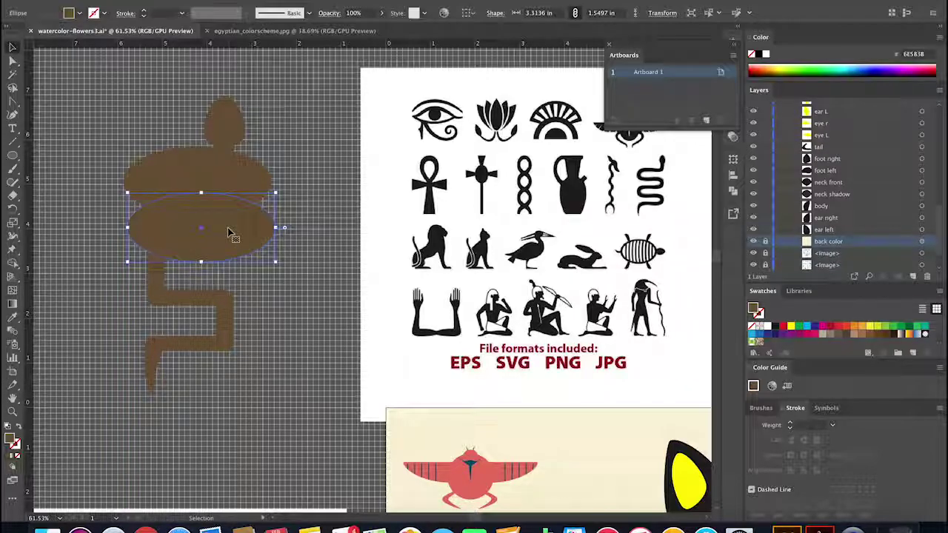
key(ctrl+z)
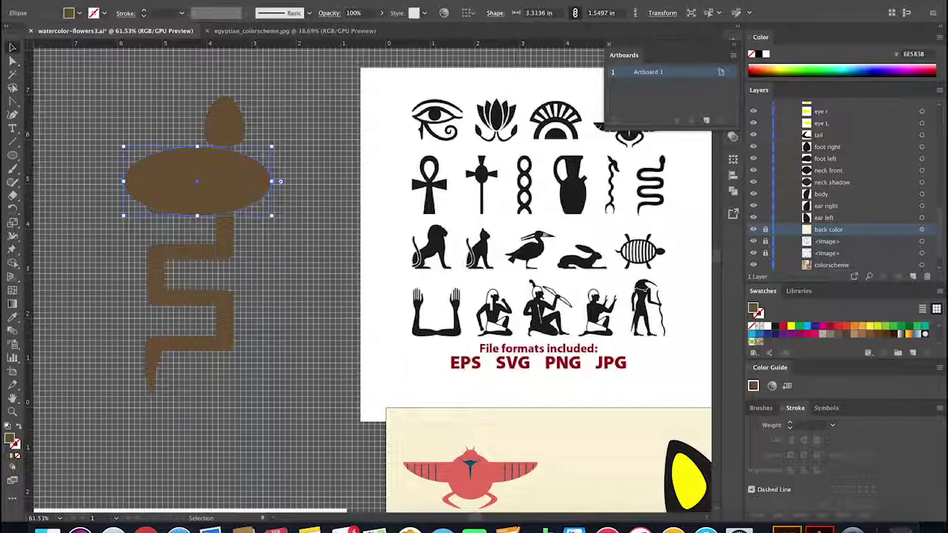
Step: Lower the ellipse's opacity to 29% and reduce its height to about 1.42 in
click(381, 12)
drag(384, 27, 352, 29)
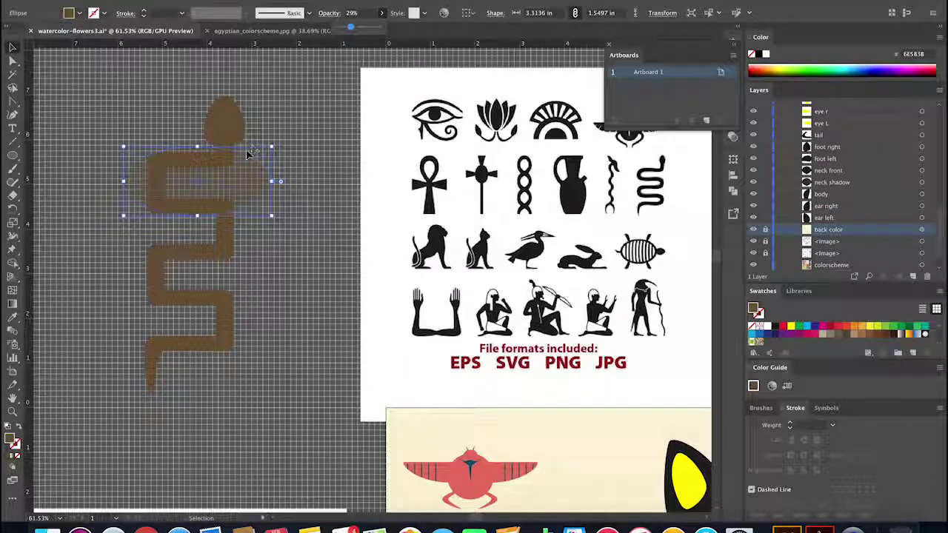
drag(198, 146, 197, 153)
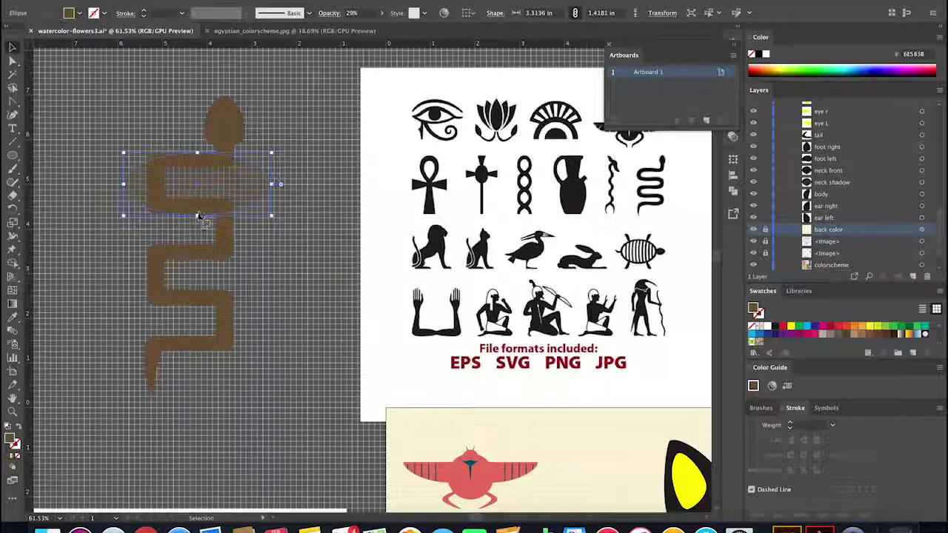
Step: Fit the ellipse to the top bend and place copies of it down the body over the three remaining bends
drag(198, 216, 210, 330)
click(302, 274)
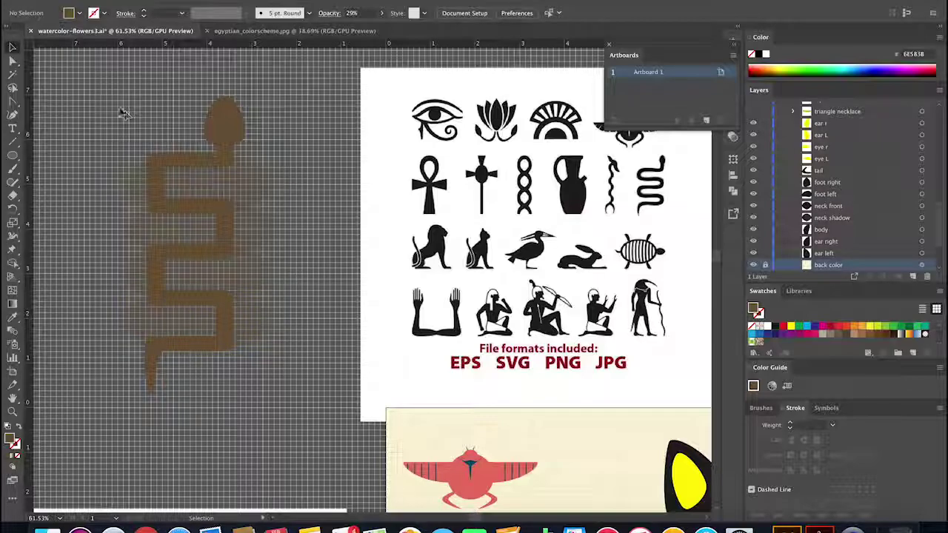
Step: Use Shape Builder to merge the snake's upper two bends with the ellipses' outer parts and remove the leftover ellipse areas
click(226, 312)
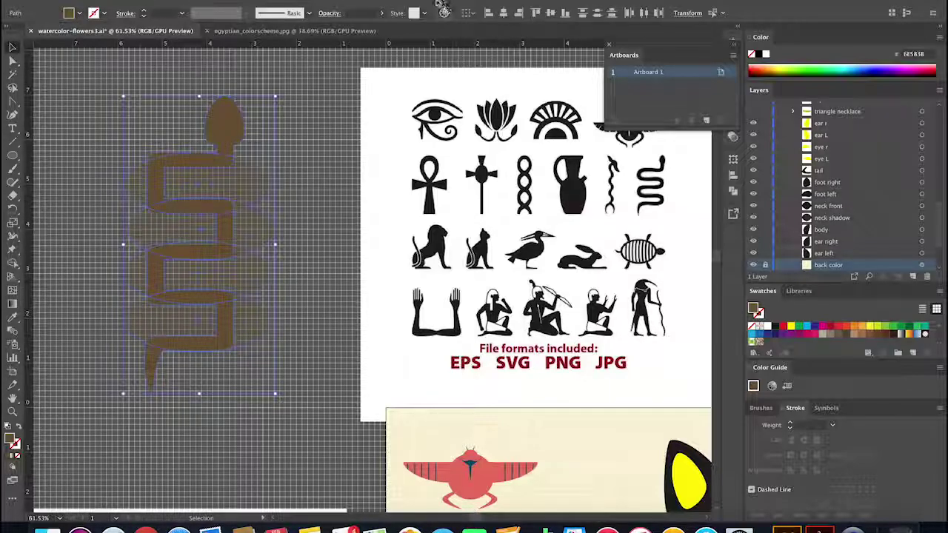
click(11, 265)
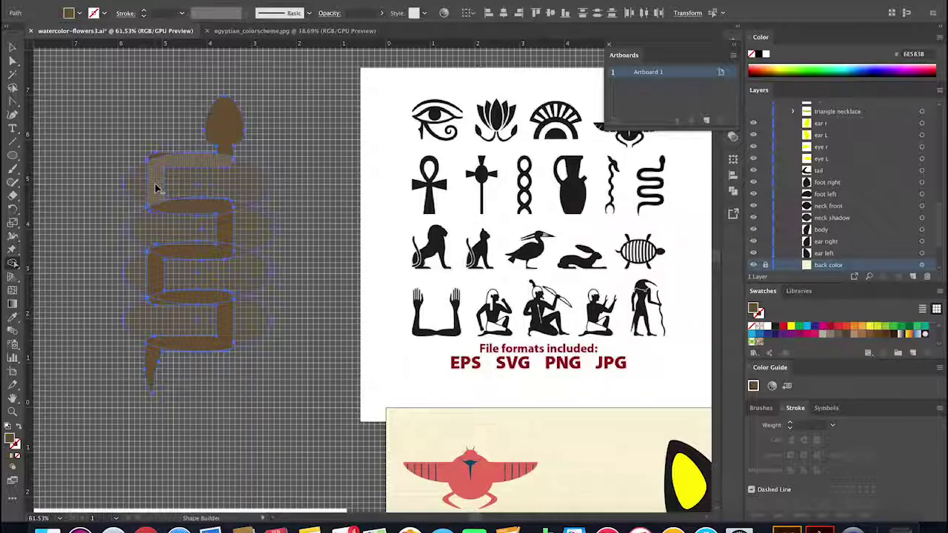
drag(155, 189, 132, 186)
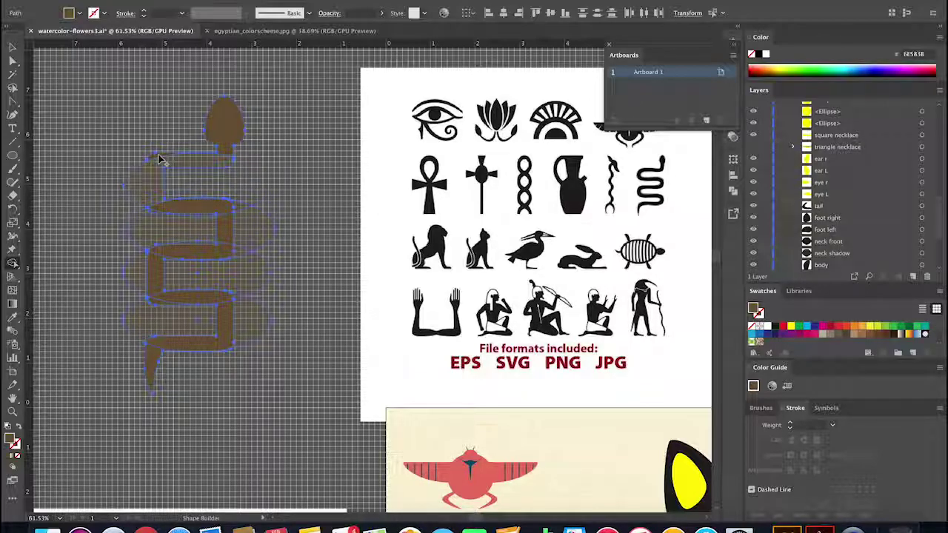
drag(157, 158, 160, 160)
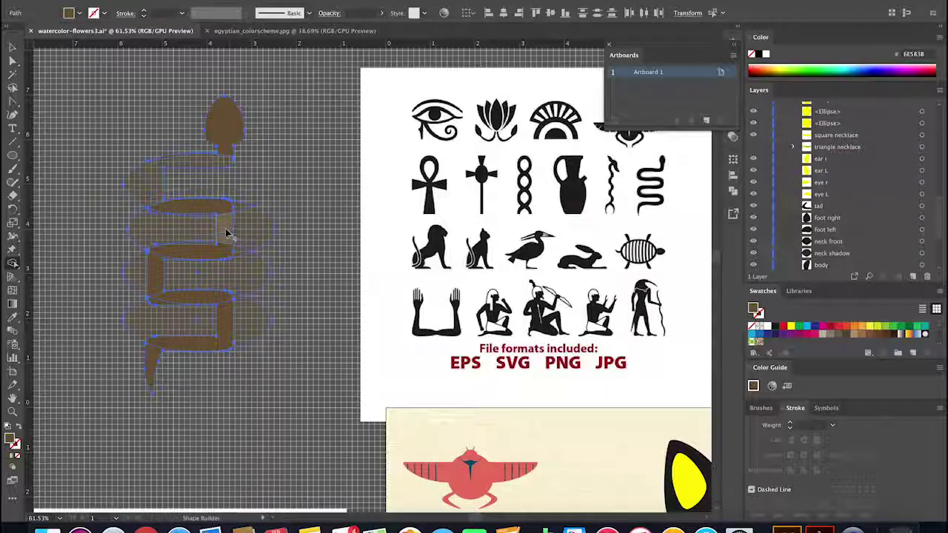
drag(226, 231, 260, 234)
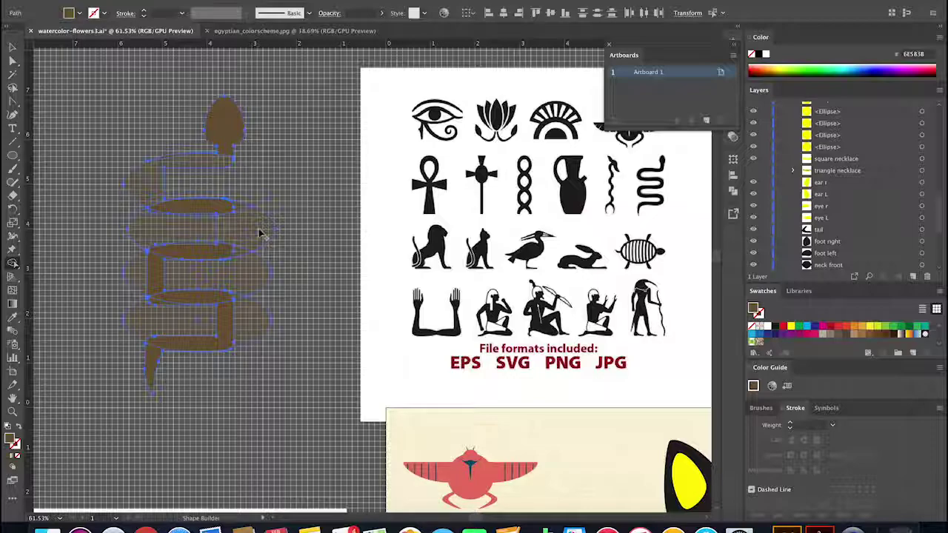
click(178, 231)
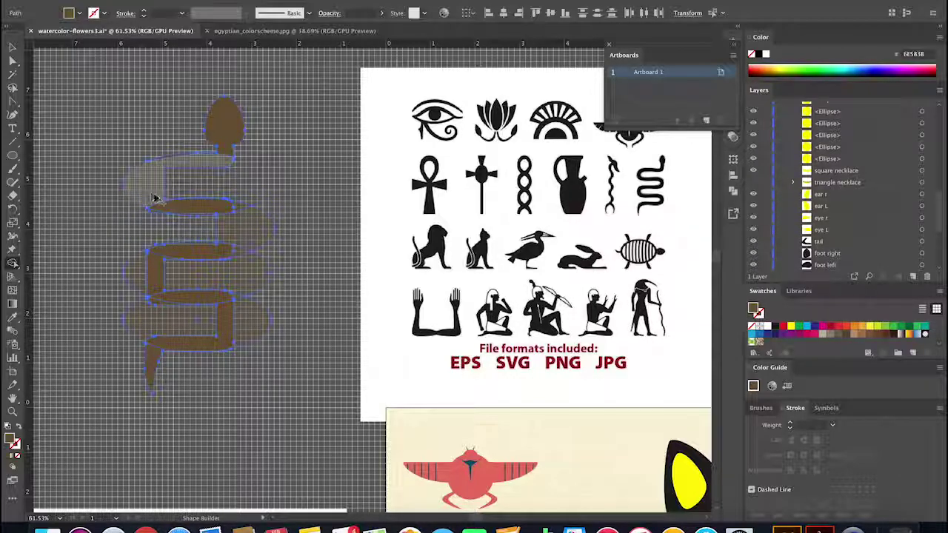
mouse_move(151, 197)
mouse_down()
mouse_move(228, 207)
mouse_move(245, 222)
mouse_up()
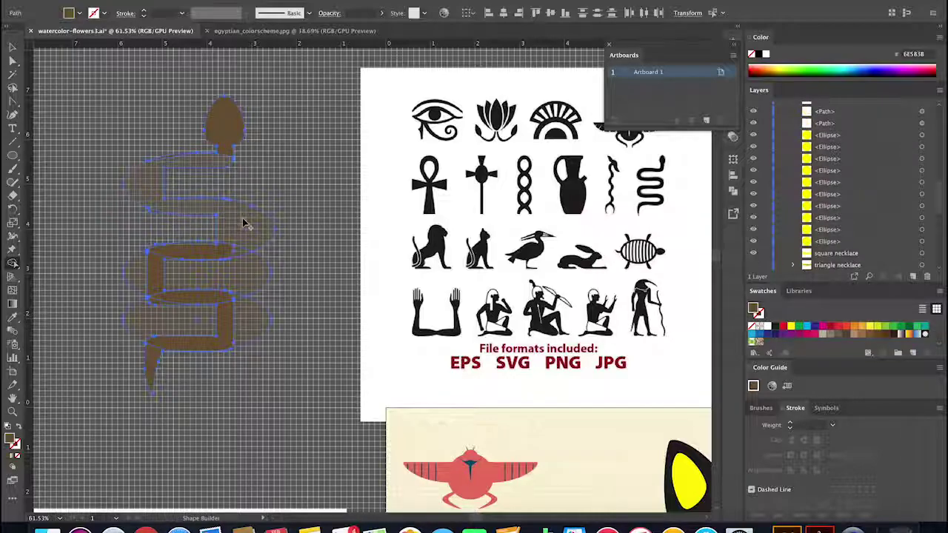
Step: Merge the lower two bends and the tail with the ellipses' outer parts, removing the ellipse areas between the coils
drag(155, 278, 129, 278)
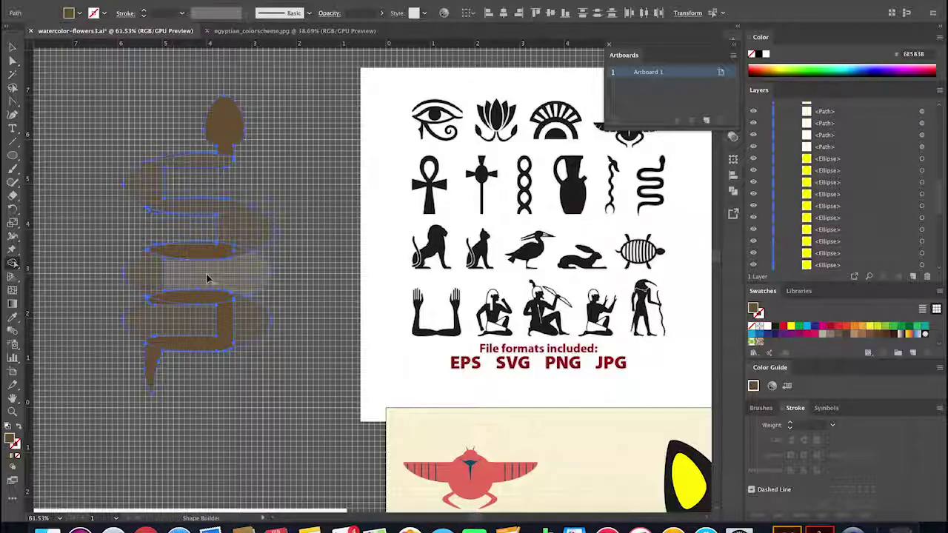
alt+click(207, 276)
drag(243, 251, 150, 273)
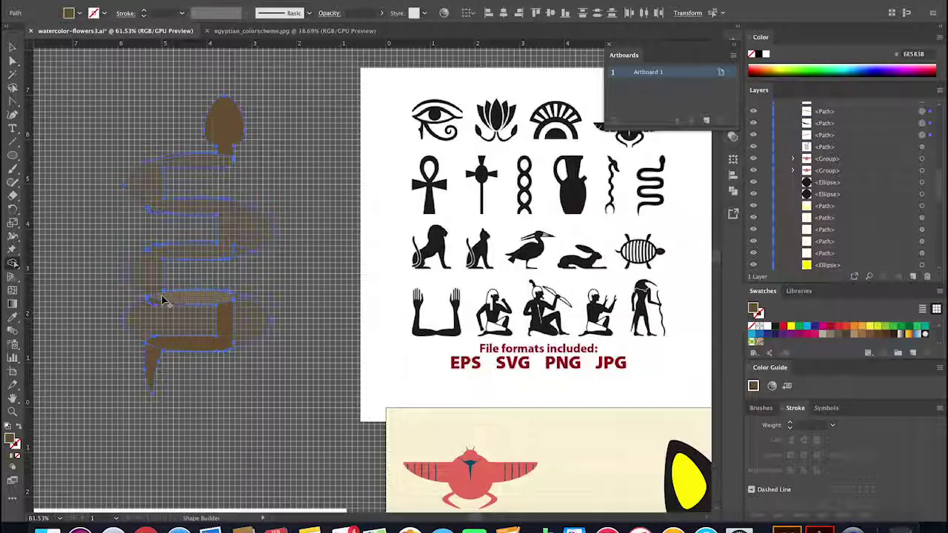
alt+click(186, 328)
mouse_move(231, 324)
mouse_down()
mouse_move(248, 320)
mouse_move(187, 298)
mouse_up()
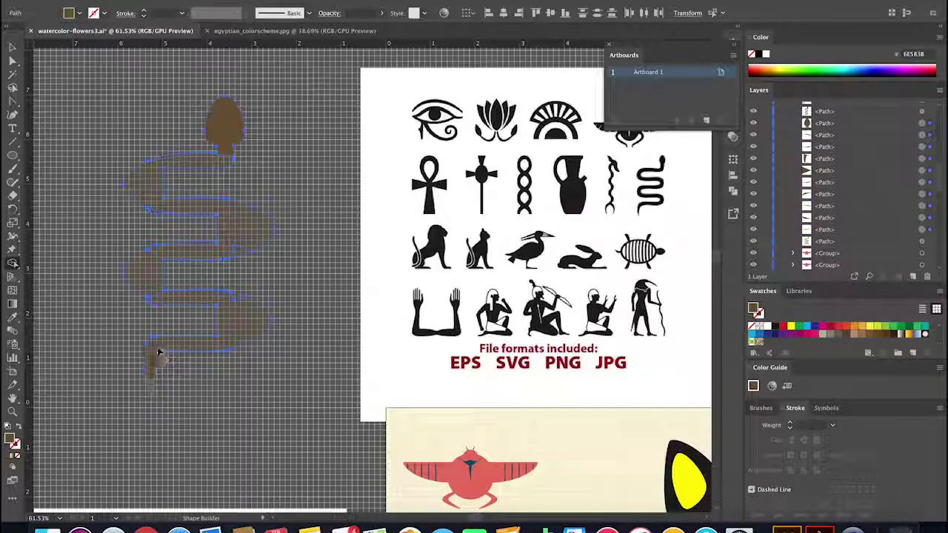
drag(157, 354, 176, 344)
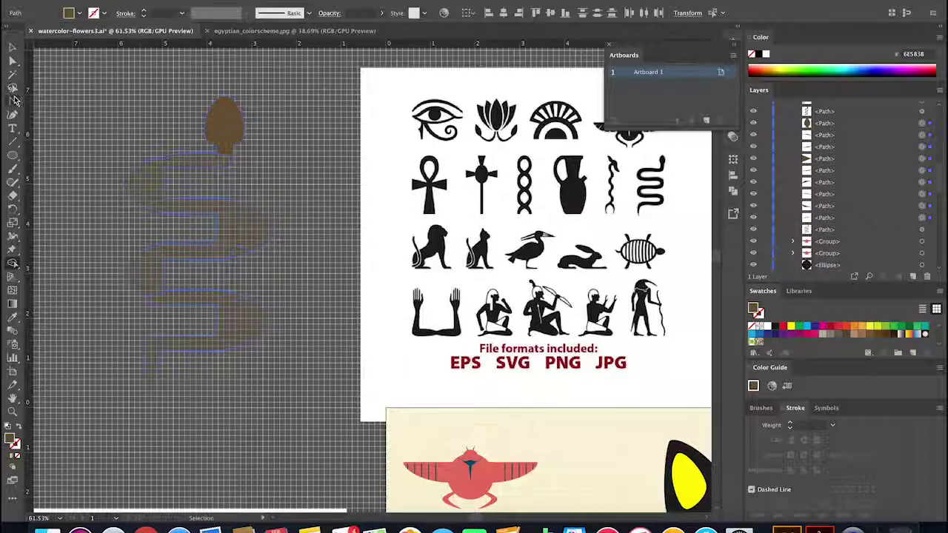
Step: Add an anchor point midway along the inner vertical edge of each of the snake's two upper bends
drag(12, 100, 74, 137)
click(165, 183)
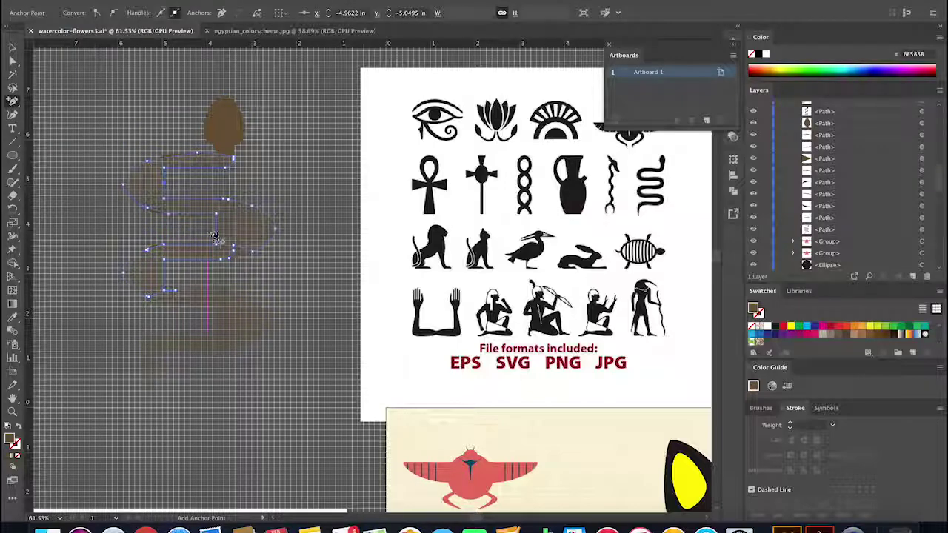
click(217, 228)
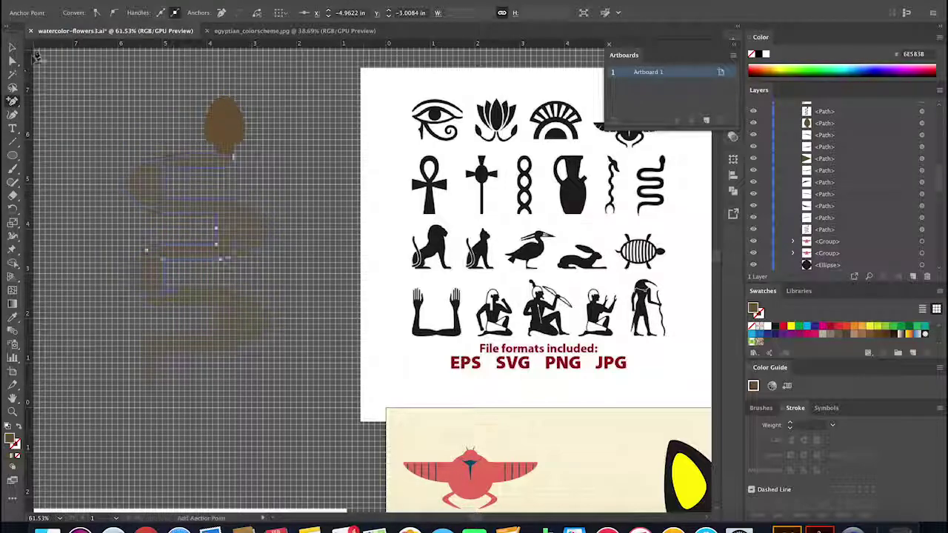
Step: Select all pieces of the curved snake and restore them to full opacity
click(12, 47)
click(121, 161)
click(185, 292)
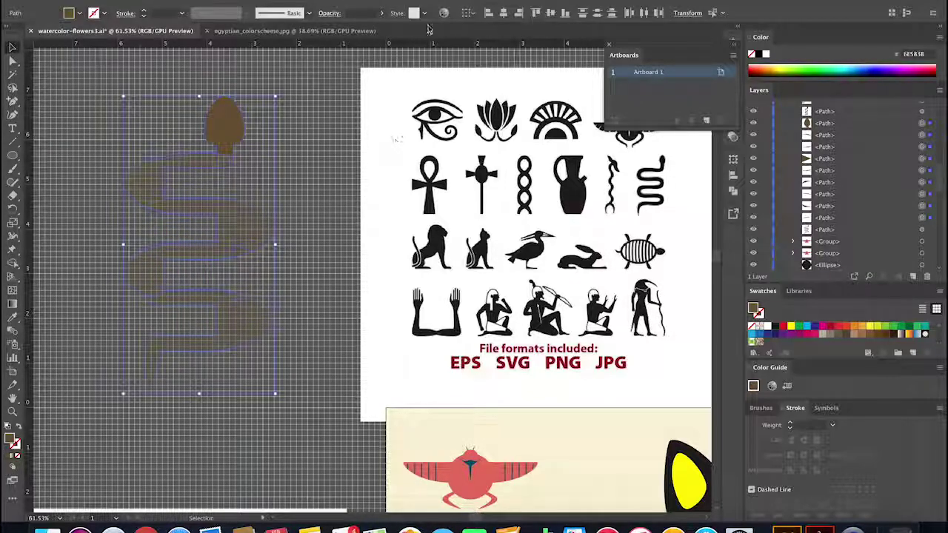
Step: Add midpoint anchors to the inner edges of the snake's lower two bends and delete the square corner anchors on the inner edges
key(plus)
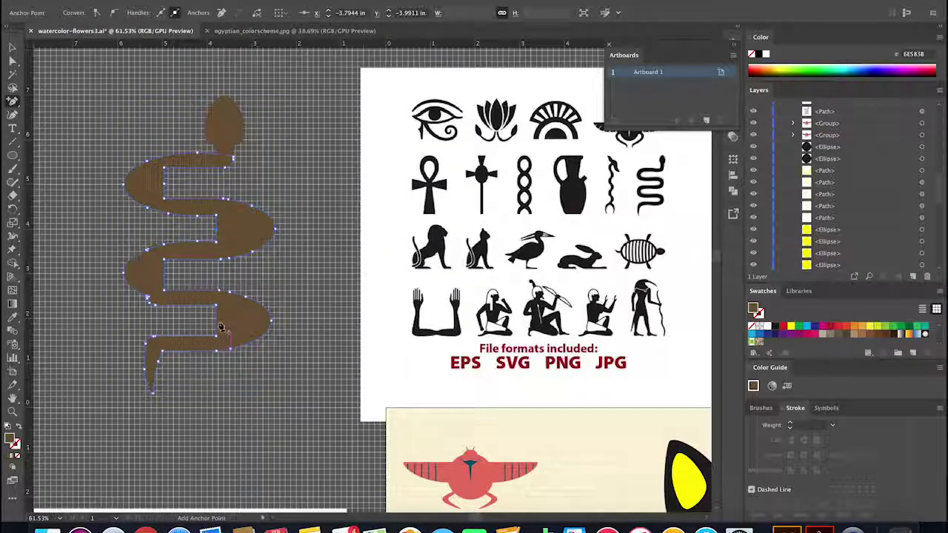
key(minus)
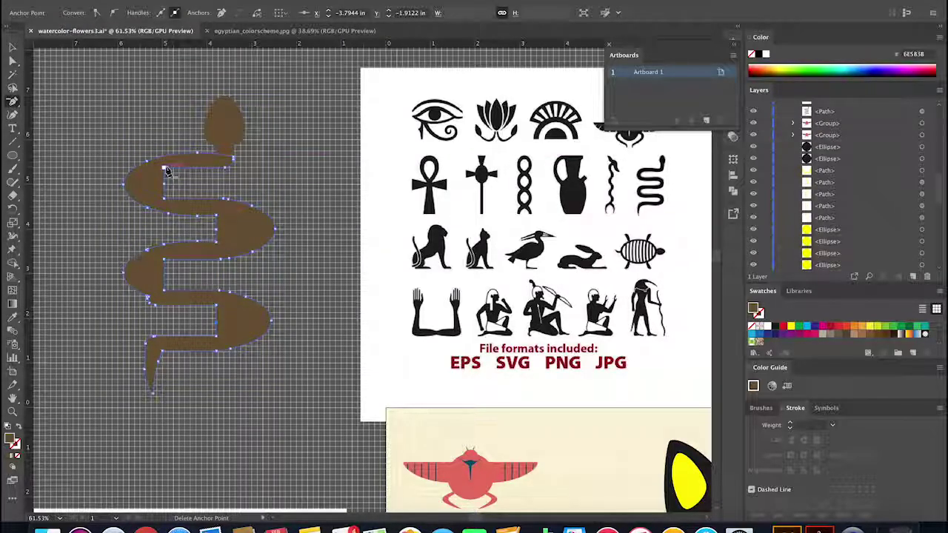
click(228, 225)
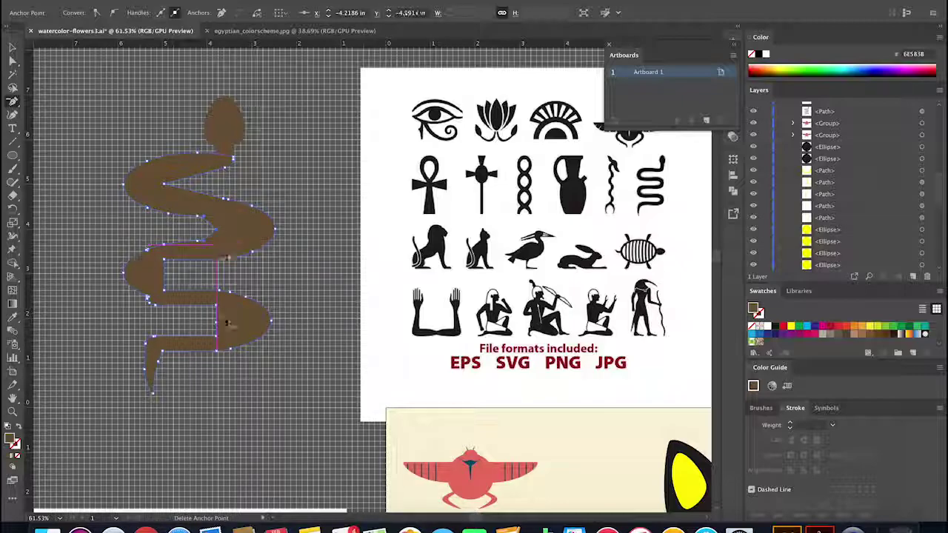
click(217, 338)
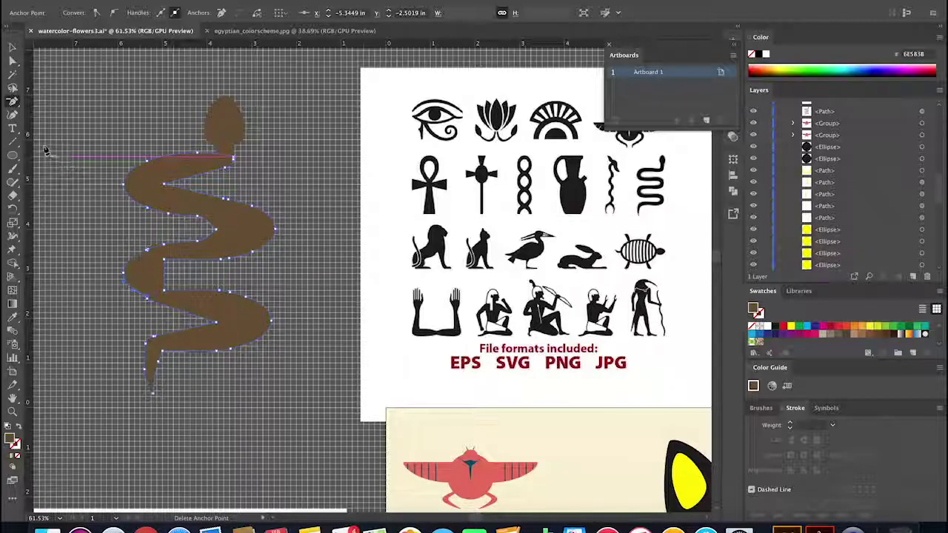
Step: Convert the topmost bend's inner midpoint to a smooth curve and move it outward to thin the coil
drag(12, 102, 170, 116)
drag(13, 101, 89, 141)
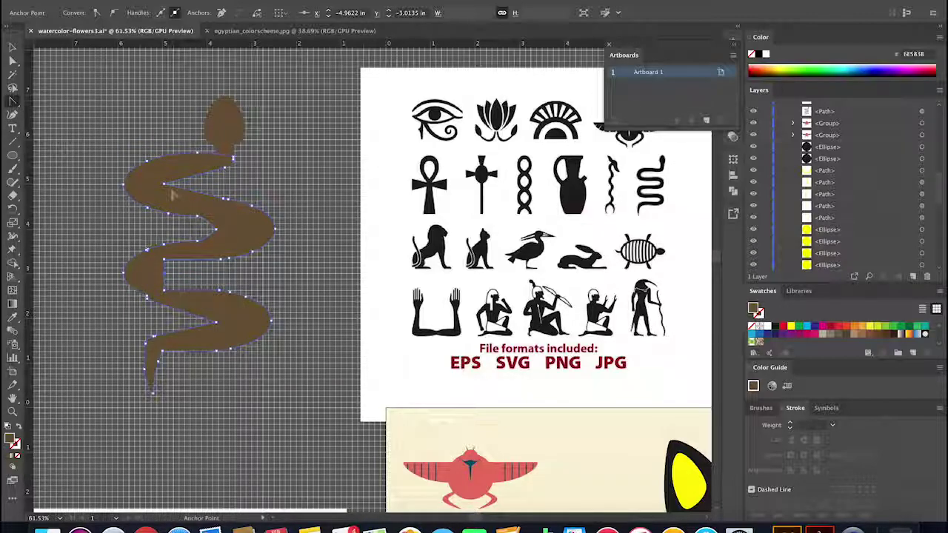
mouse_move(164, 184)
mouse_down()
mouse_move(156, 207)
mouse_move(149, 186)
mouse_up()
key(a)
click(169, 183)
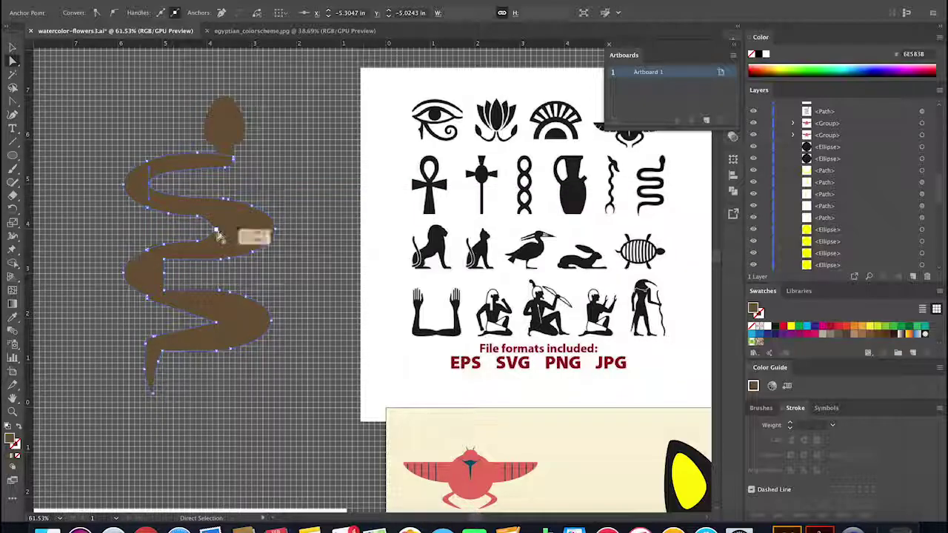
Step: Convert the inner midpoint anchors of the other three bends into smooth curves with the Anchor Point tool
click(13, 102)
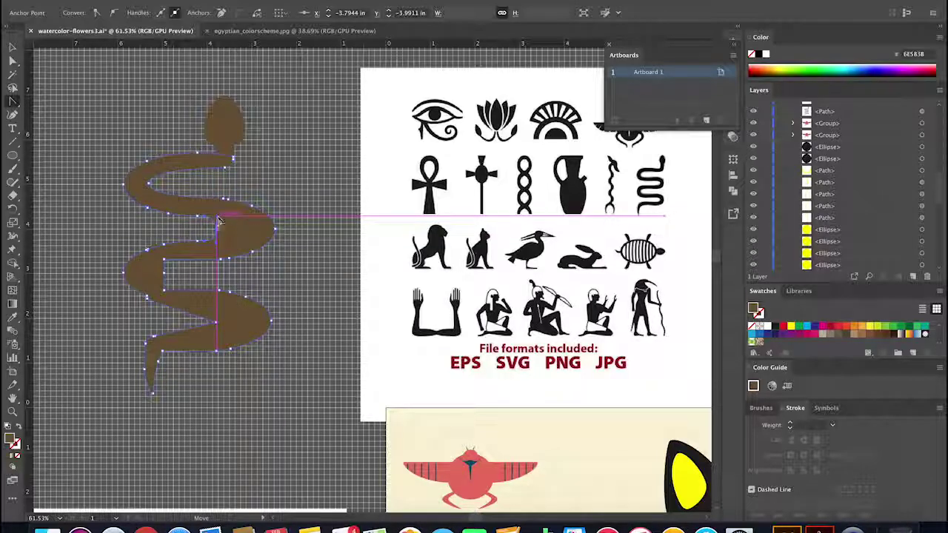
click(159, 287)
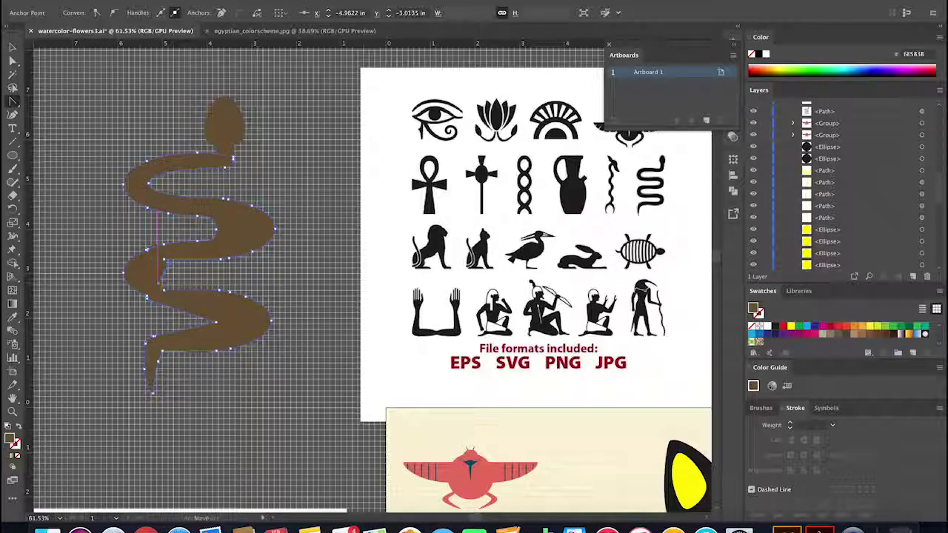
click(218, 307)
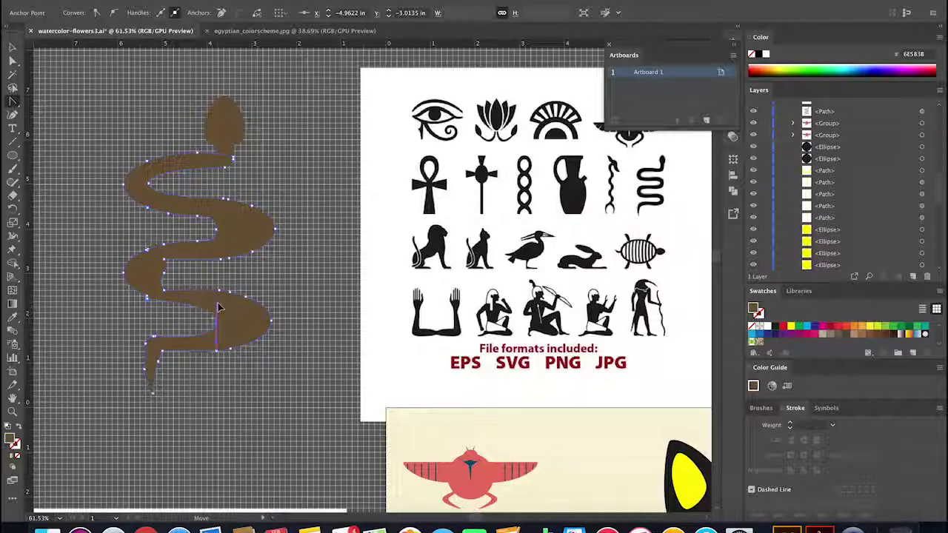
Step: Move the inner anchor points of the lower three bends outward so the snake's body has an even thickness
key(a)
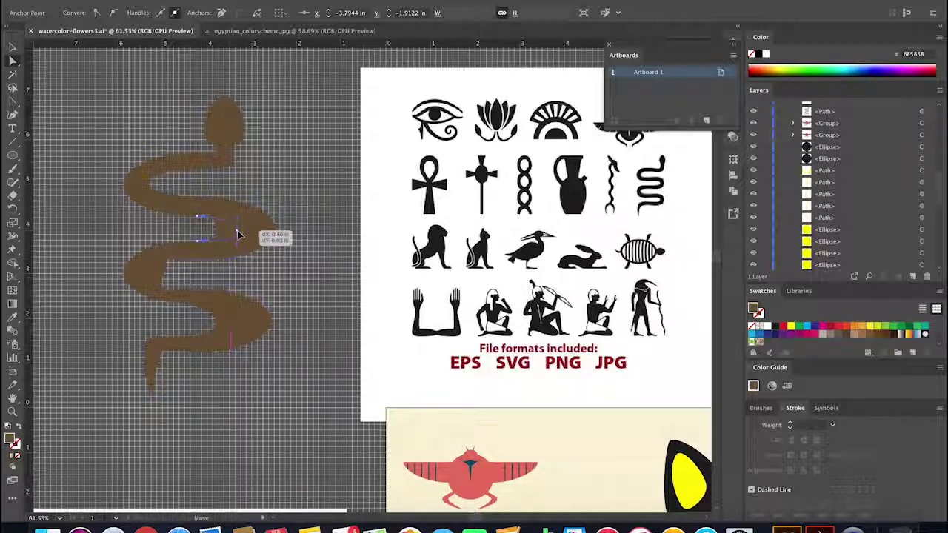
drag(237, 235, 265, 236)
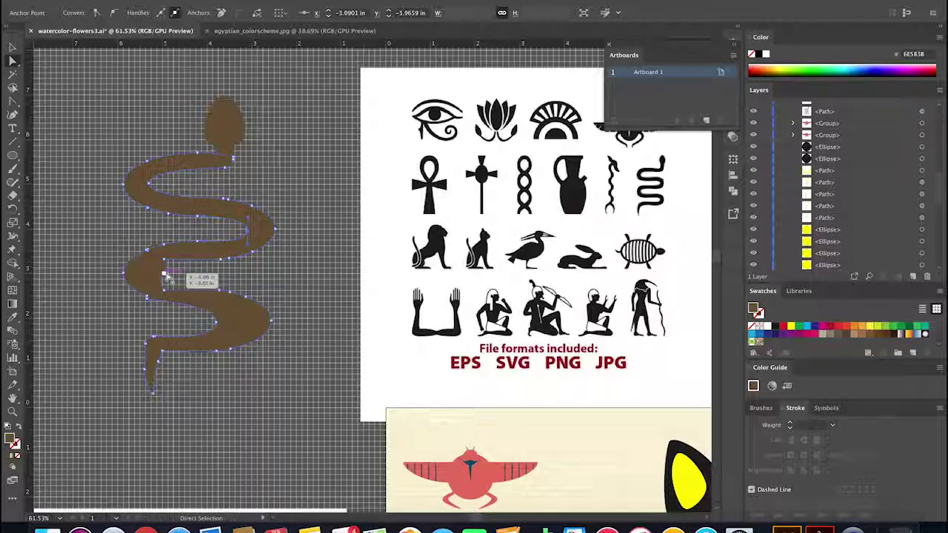
mouse_move(164, 274)
mouse_down()
mouse_move(148, 275)
mouse_move(158, 275)
mouse_up()
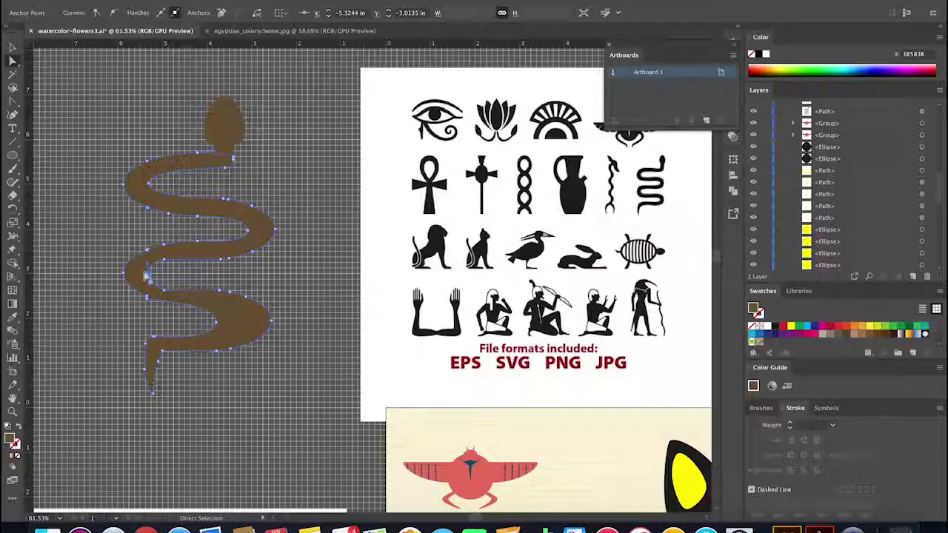
click(167, 292)
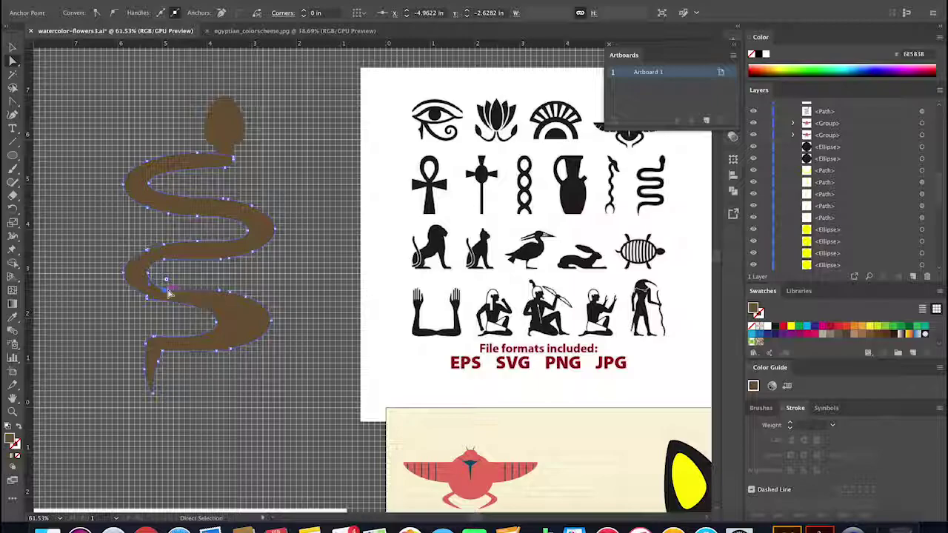
key(Up)
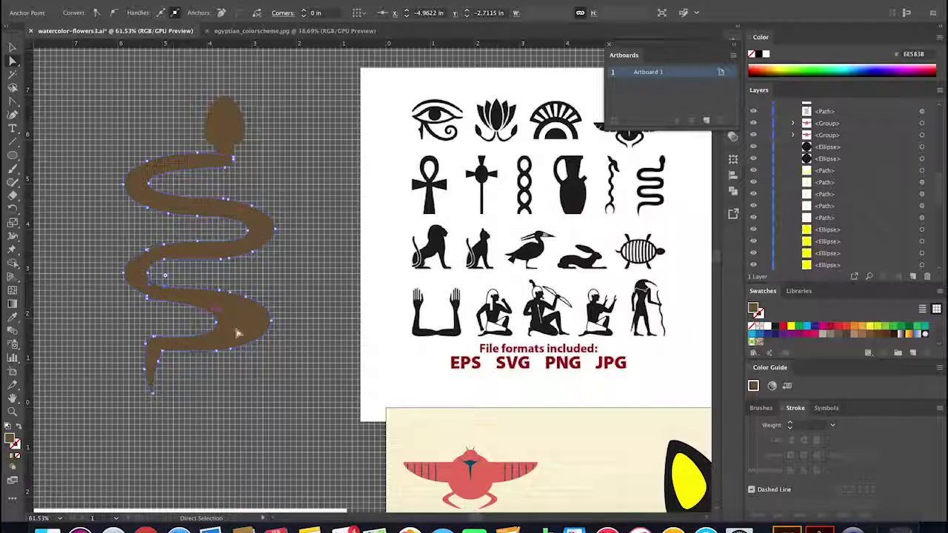
drag(226, 328, 250, 323)
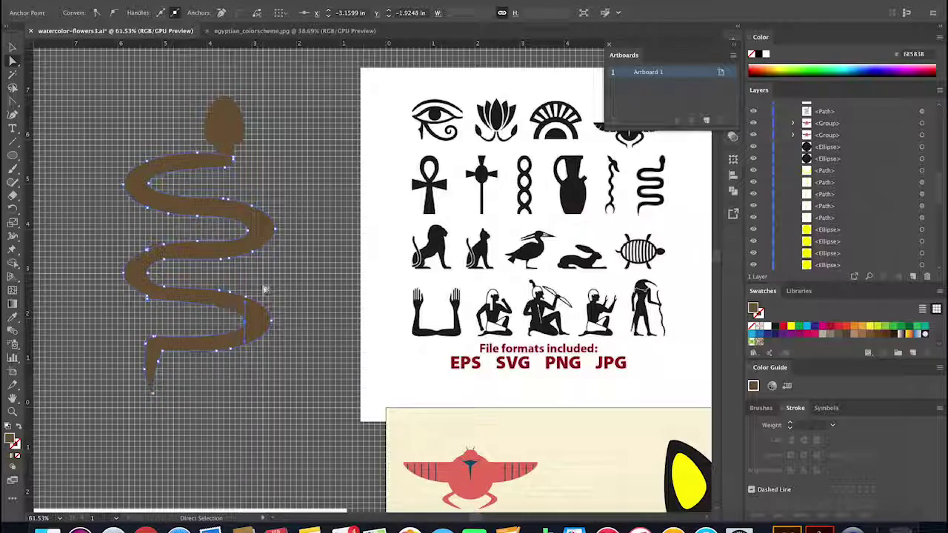
click(310, 225)
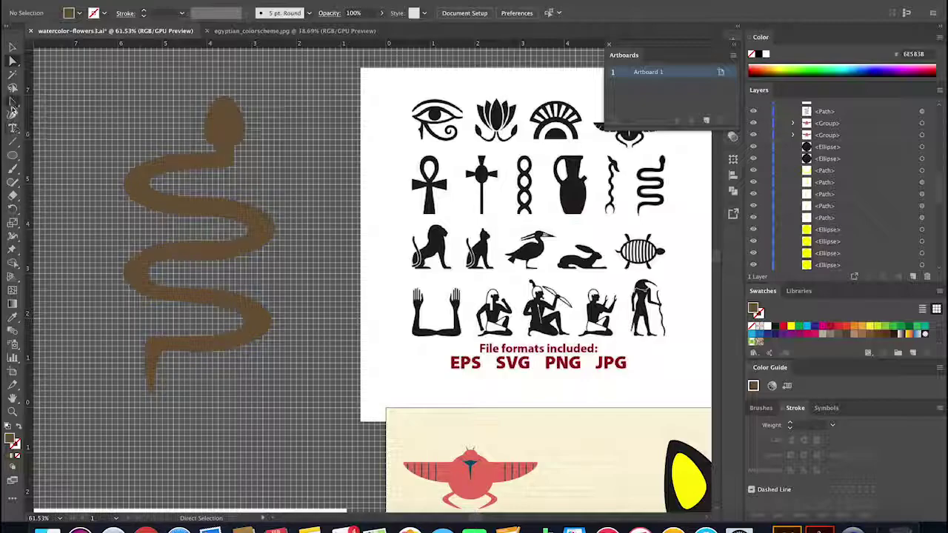
Step: Delete the extra anchor point on the lower-left bend's outer edge and merge the snake's neck and head with Shape Builder
drag(12, 101, 53, 130)
click(147, 298)
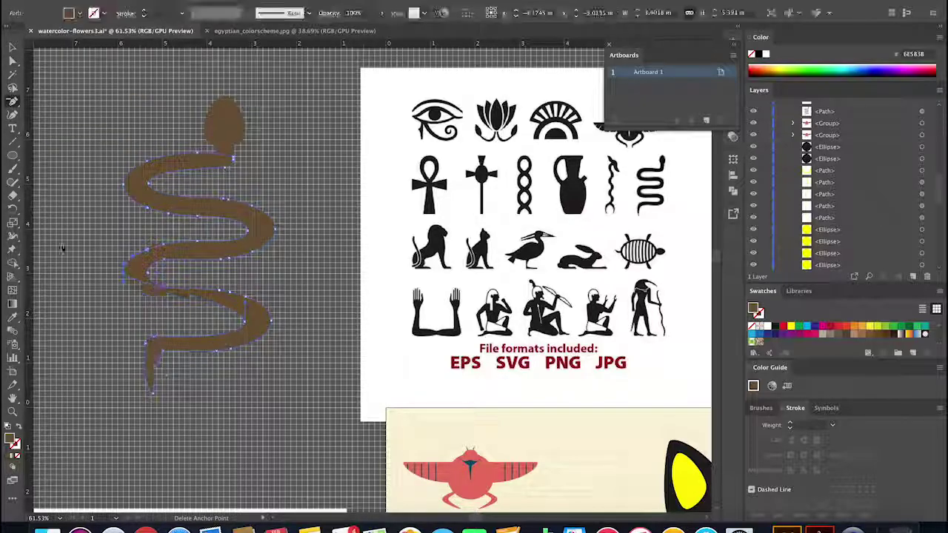
key(v)
click(12, 264)
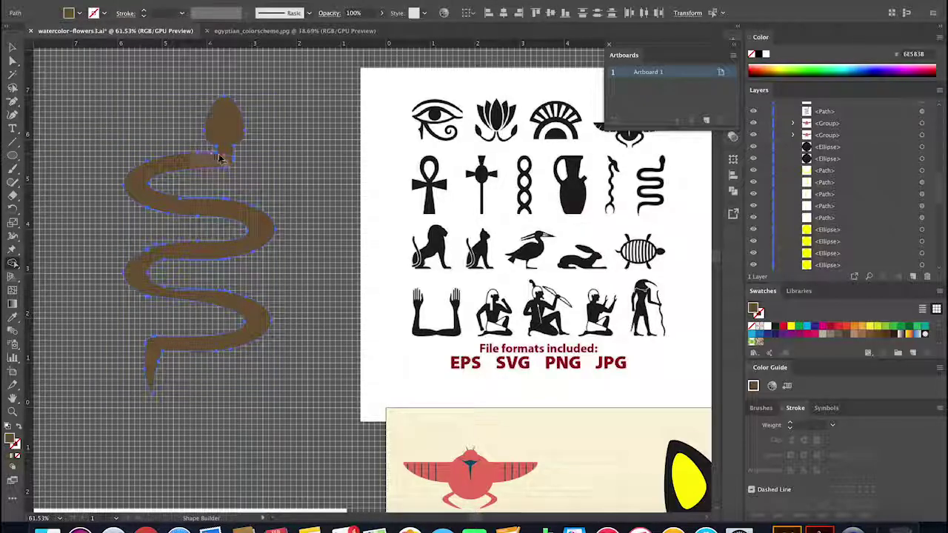
drag(220, 156, 225, 140)
Step: Try to delete an anchor point at the outer corner where the tail meets the body
click(12, 101)
click(149, 339)
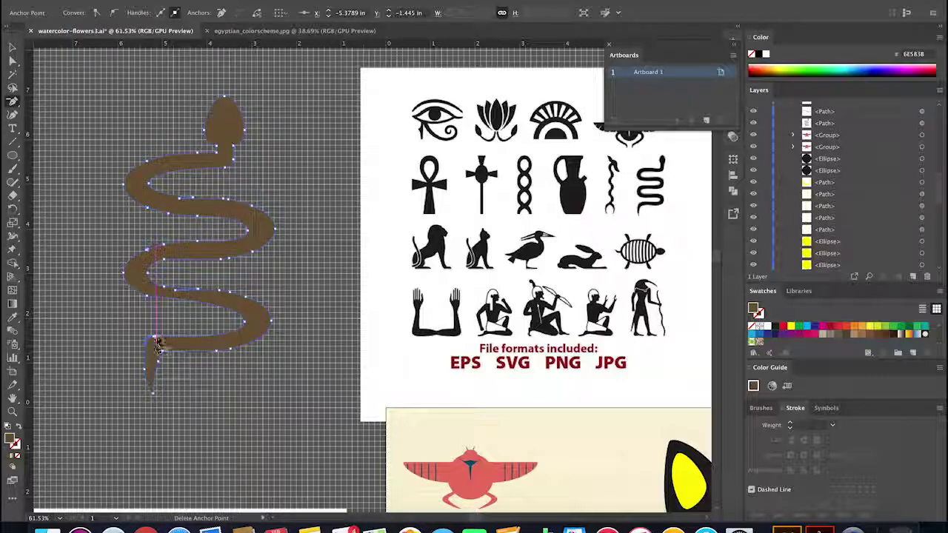
key(super+z)
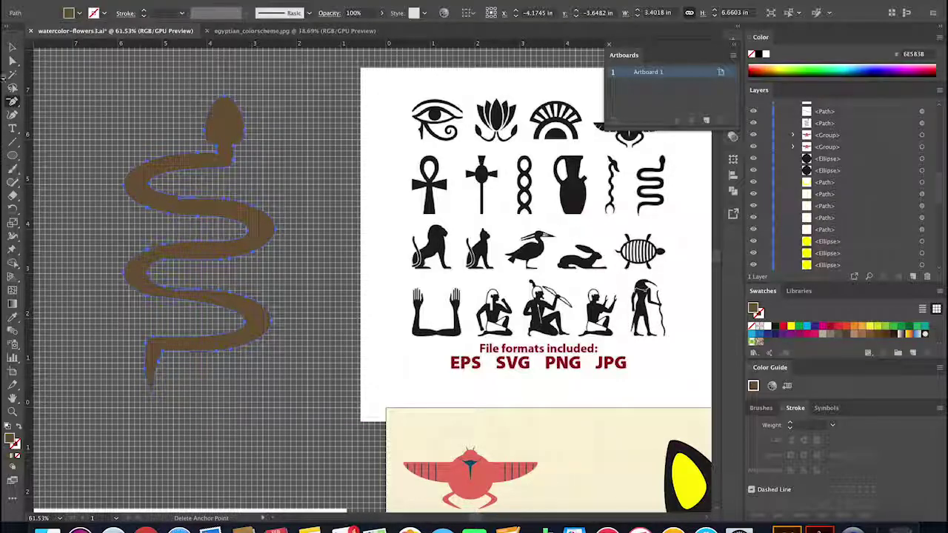
click(13, 61)
click(302, 144)
key(super+z)
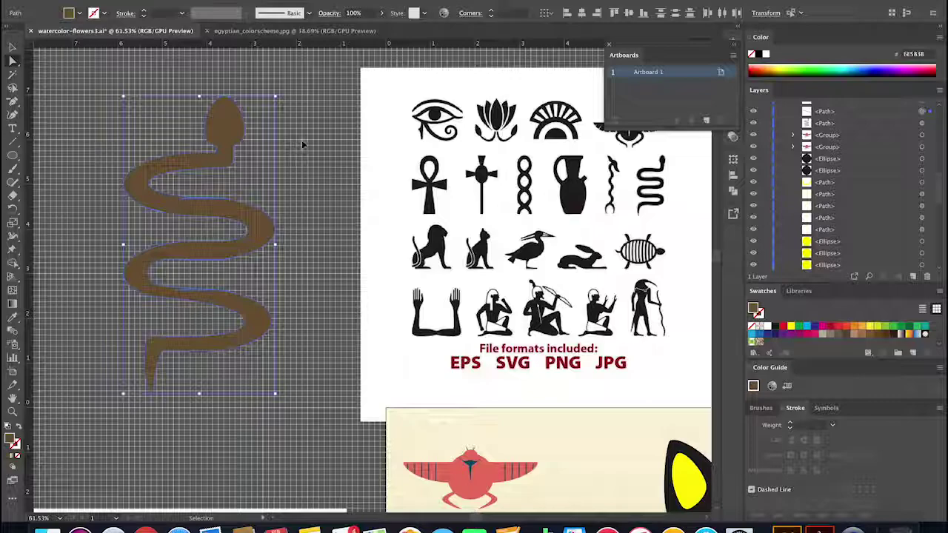
Step: Merge the snake's body and head again across the neck with Shape Builder
key(shift+m)
drag(227, 155, 225, 140)
key(v)
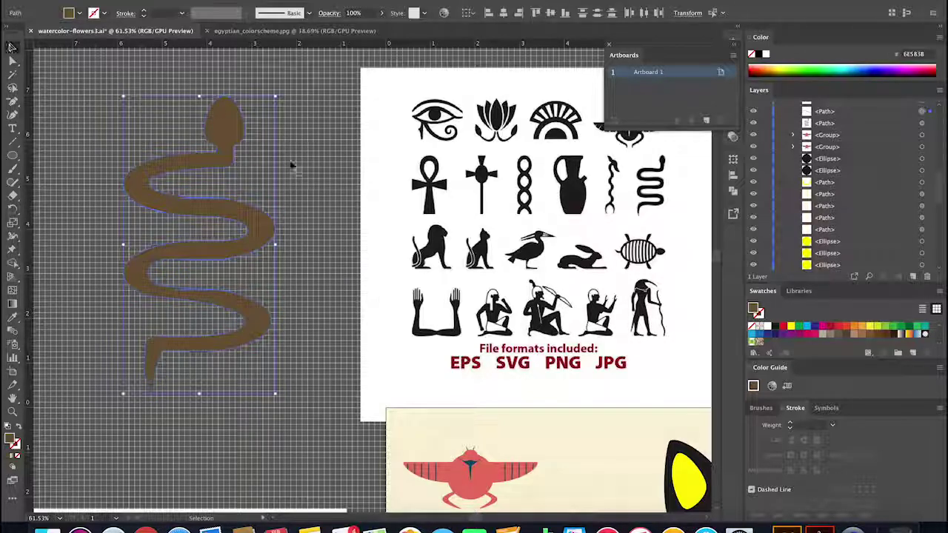
Step: Delete the two small leftover shapes on the upper outer edge of the snake's lower-left coil
click(306, 321)
scroll(221, 308, up, 3)
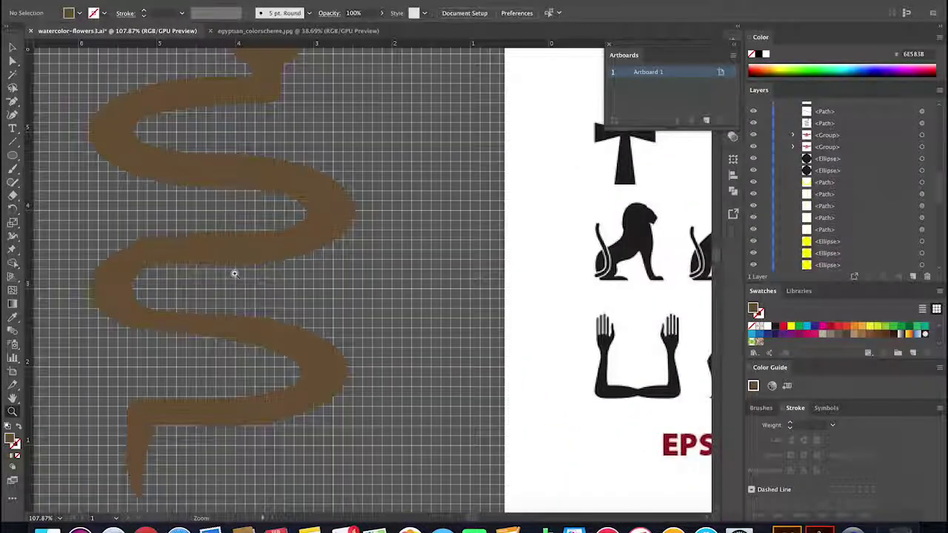
click(145, 240)
key(Delete)
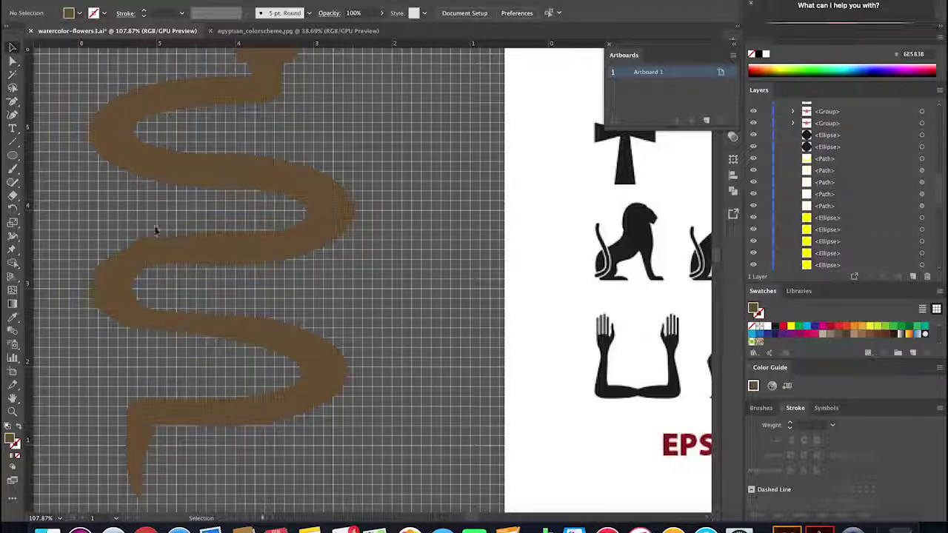
click(144, 242)
key(Delete)
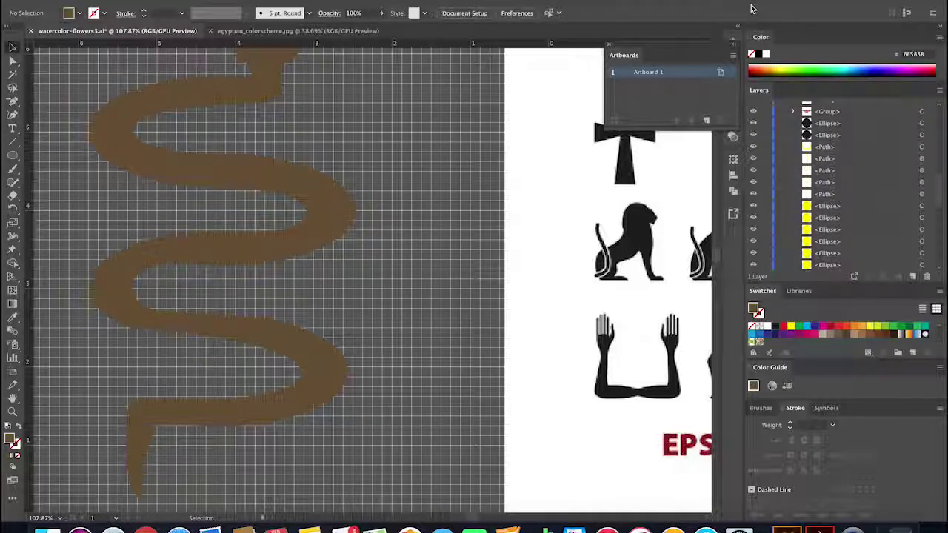
Step: Adjust the anchor point at the inner corner where the tail meets the body
key(a)
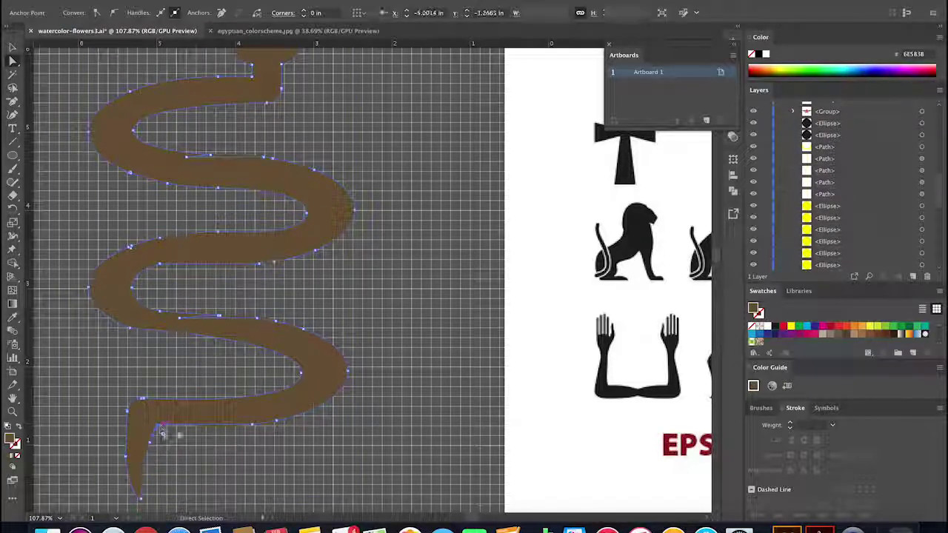
drag(157, 431, 170, 428)
key(z)
drag(127, 401, 213, 427)
drag(213, 426, 213, 313)
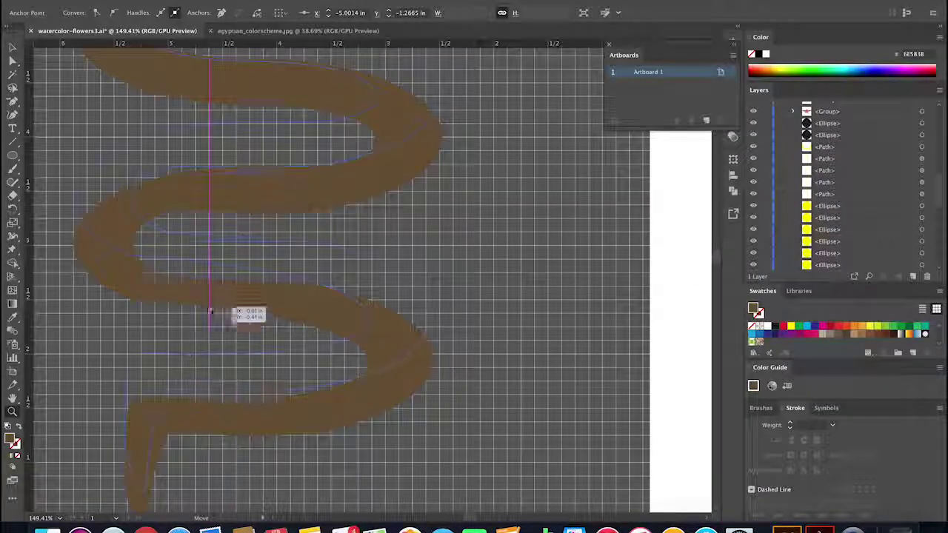
Step: Delete the stray anchor point on the upper edge of the lowest coil and adjust the neighbouring point to even the edge
key(p)
click(254, 171)
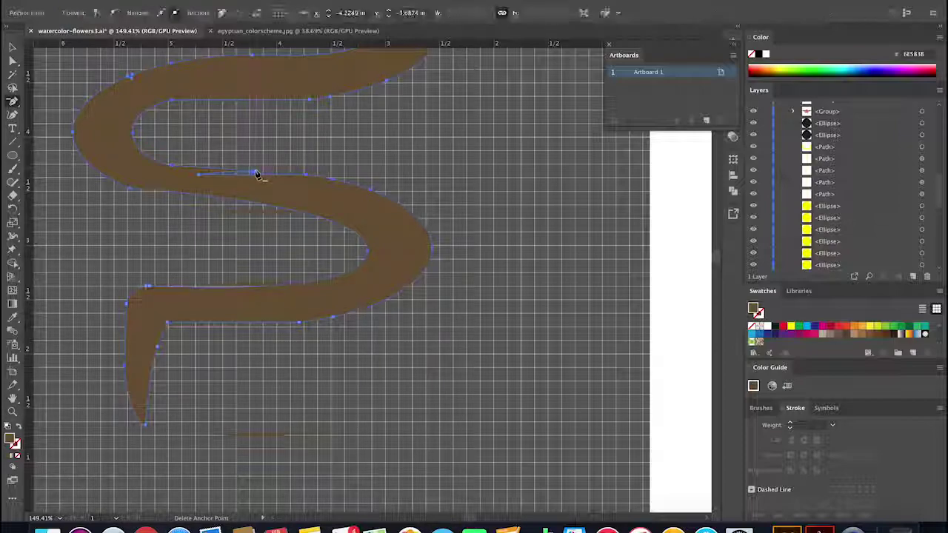
click(253, 171)
key(a)
drag(201, 174, 202, 178)
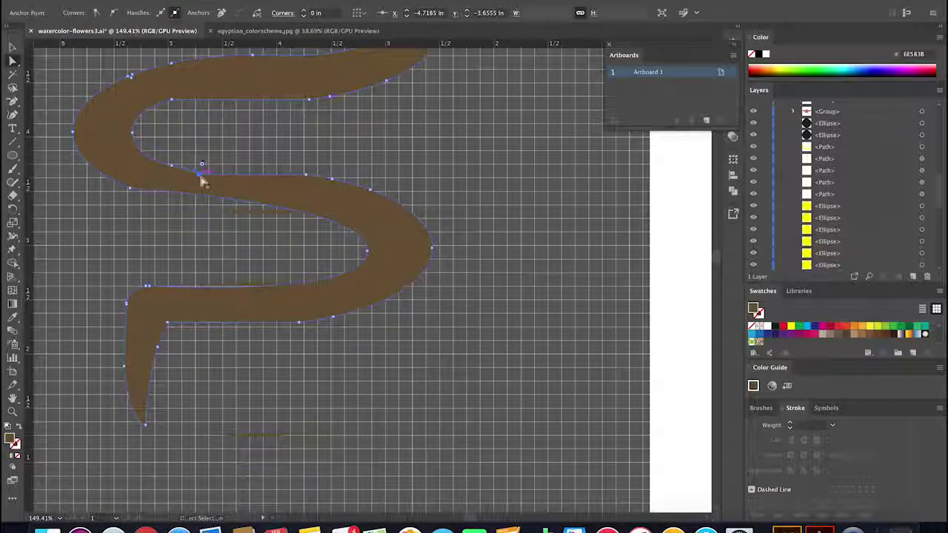
click(242, 125)
Step: Round the inner and outer corners where the tail meets the body using the Anchor Point tool
click(211, 302)
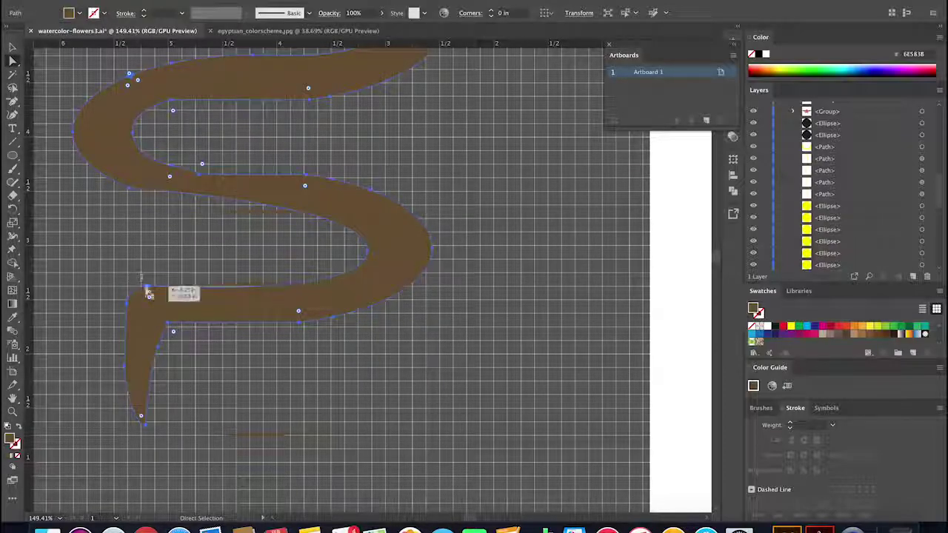
drag(13, 104, 59, 152)
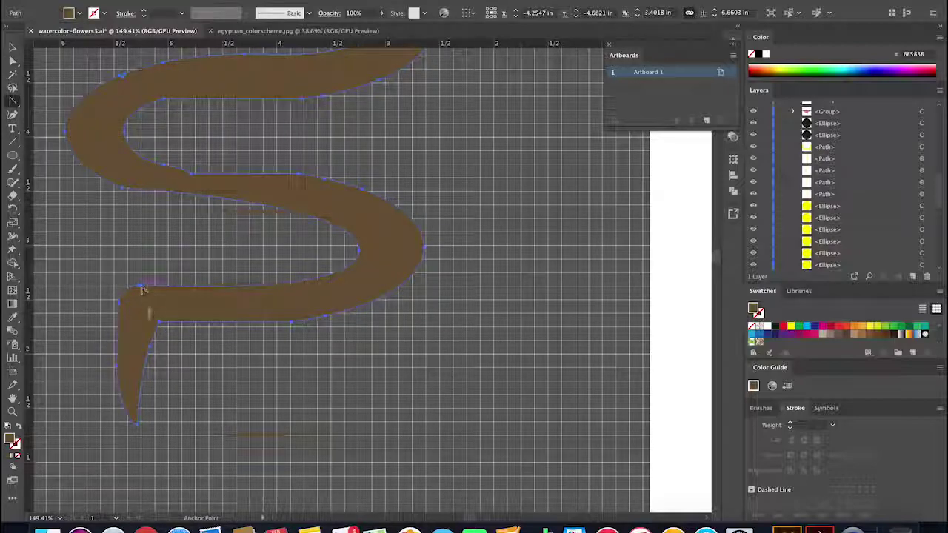
drag(154, 328, 150, 347)
drag(128, 288, 138, 286)
Step: Move the finished curved snake onto the cream artboard beside the cat, below the red scarab on that side
key(z)
alt+click(250, 134)
alt+click(250, 133)
alt+click(250, 133)
alt+click(250, 133)
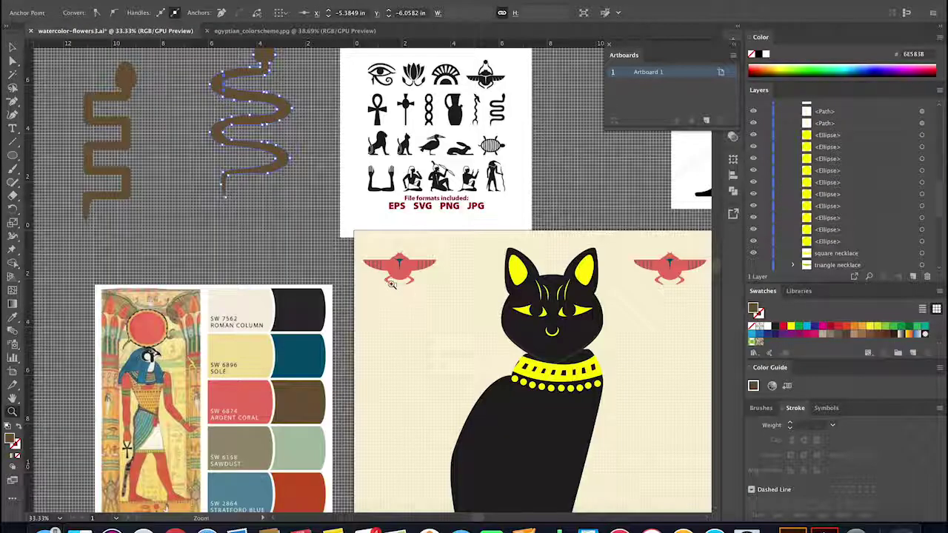
key(v)
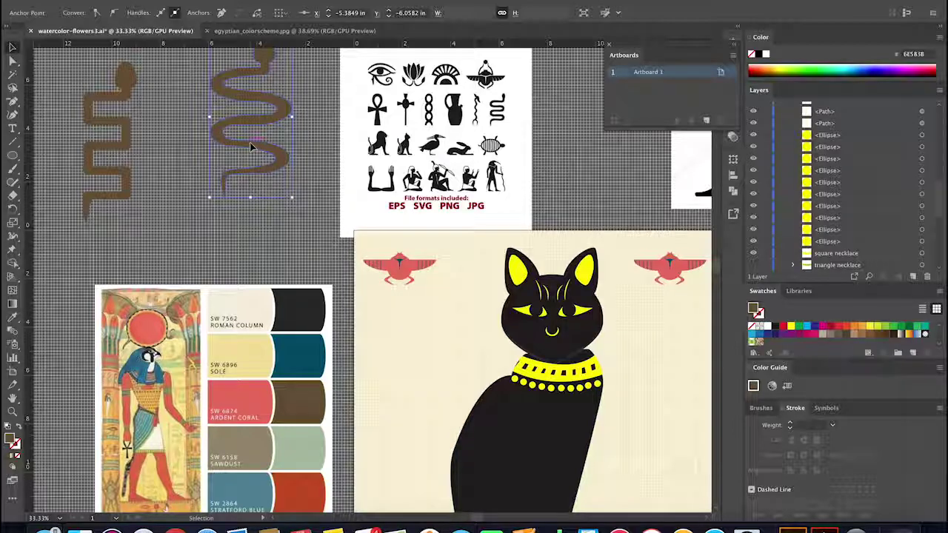
drag(323, 271, 433, 380)
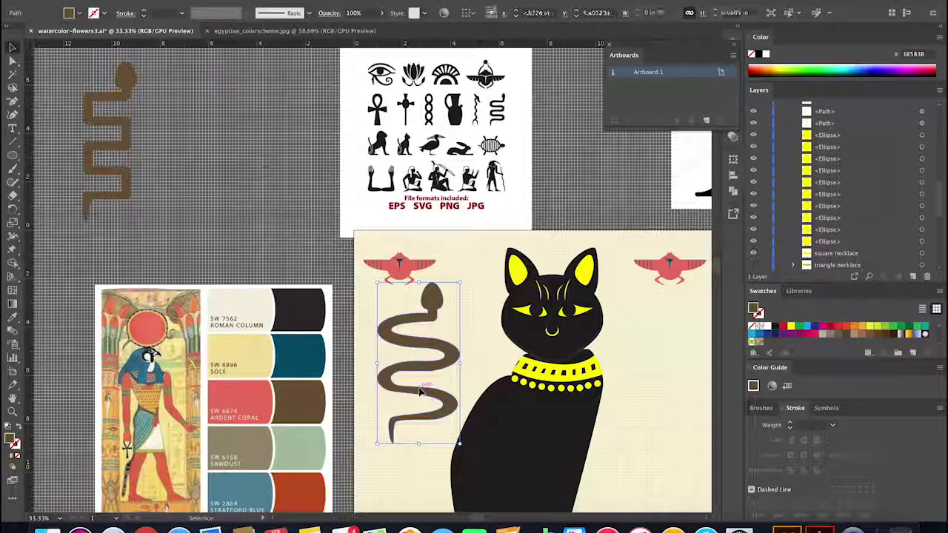